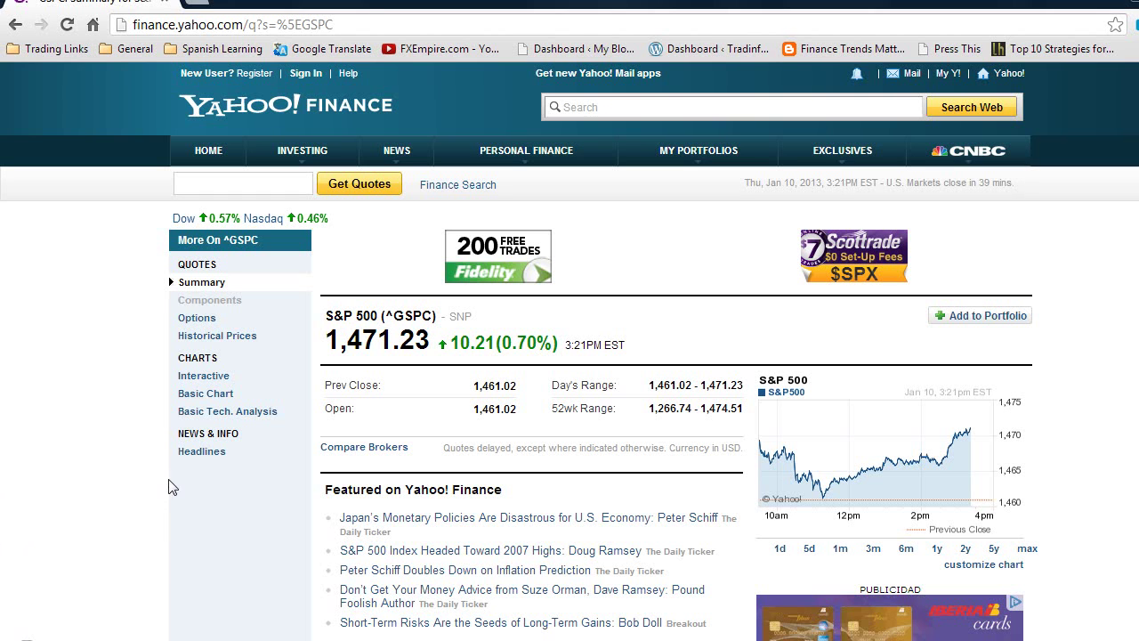
Open the S&P 500 historical prices and retrieve them at a weekly interval
click(235, 341)
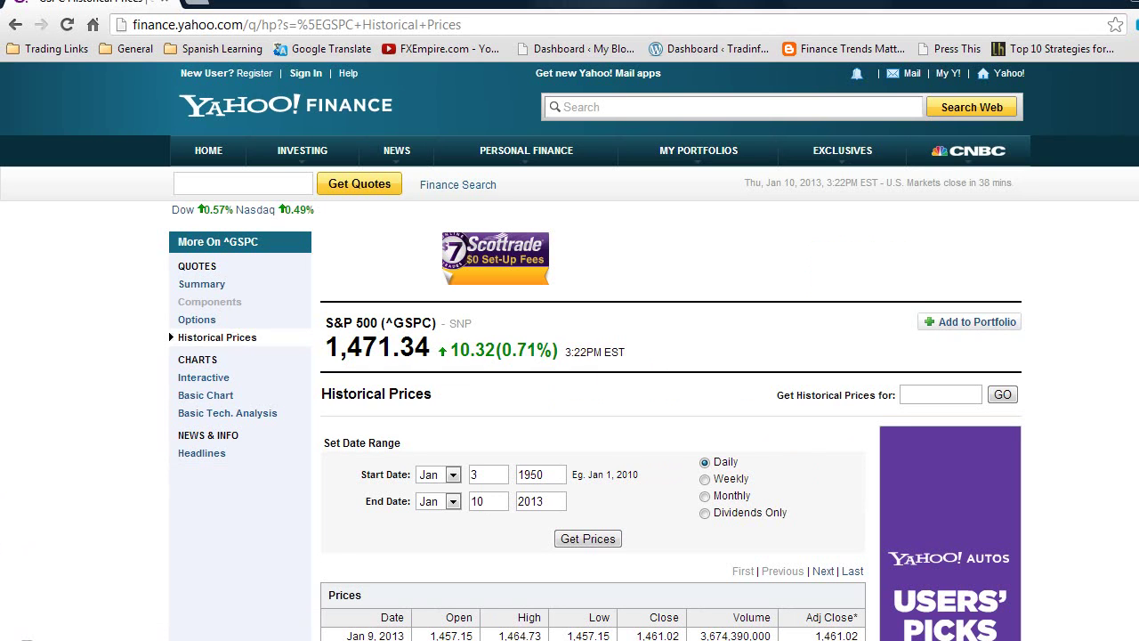
click(705, 478)
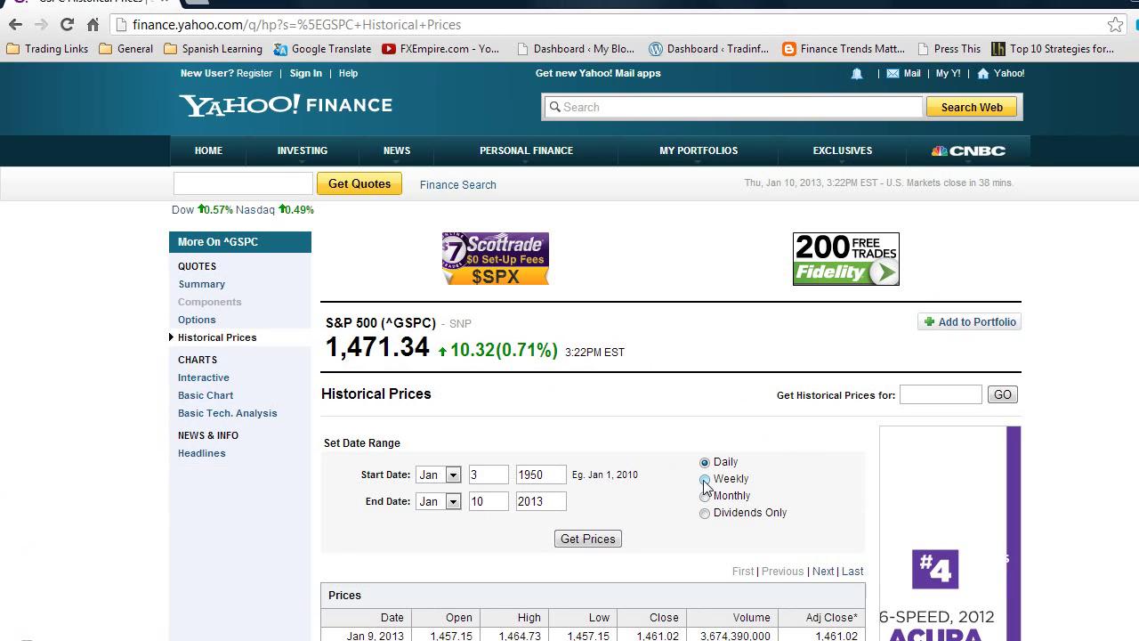
click(597, 543)
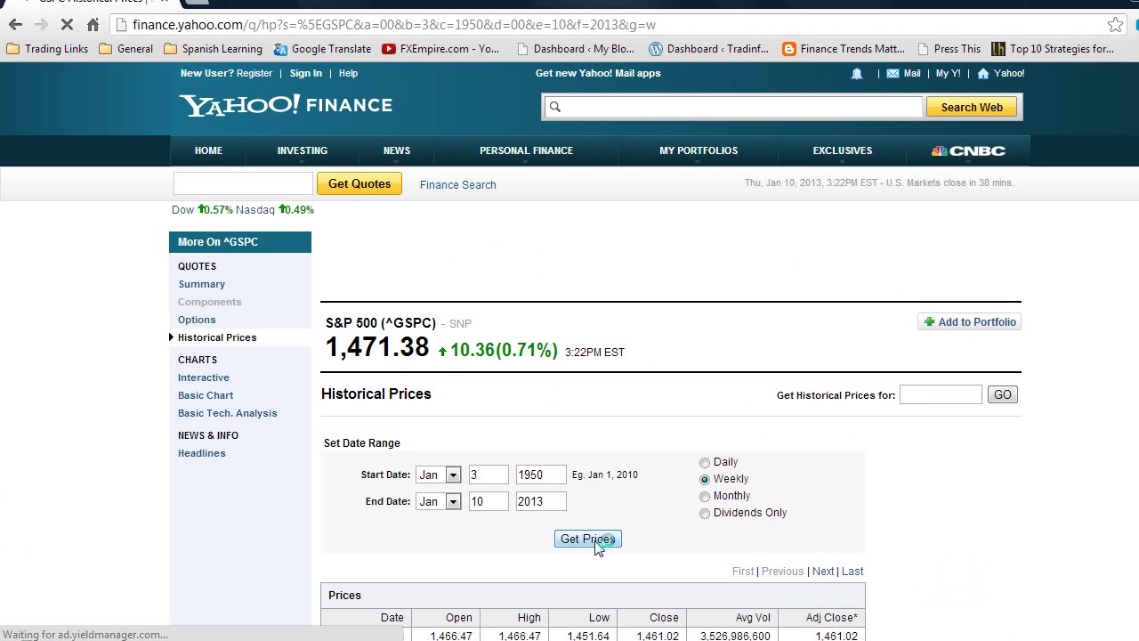
Download the weekly price table as a spreadsheet and open the downloaded CSV file in Excel
scroll(588, 356, down, 10)
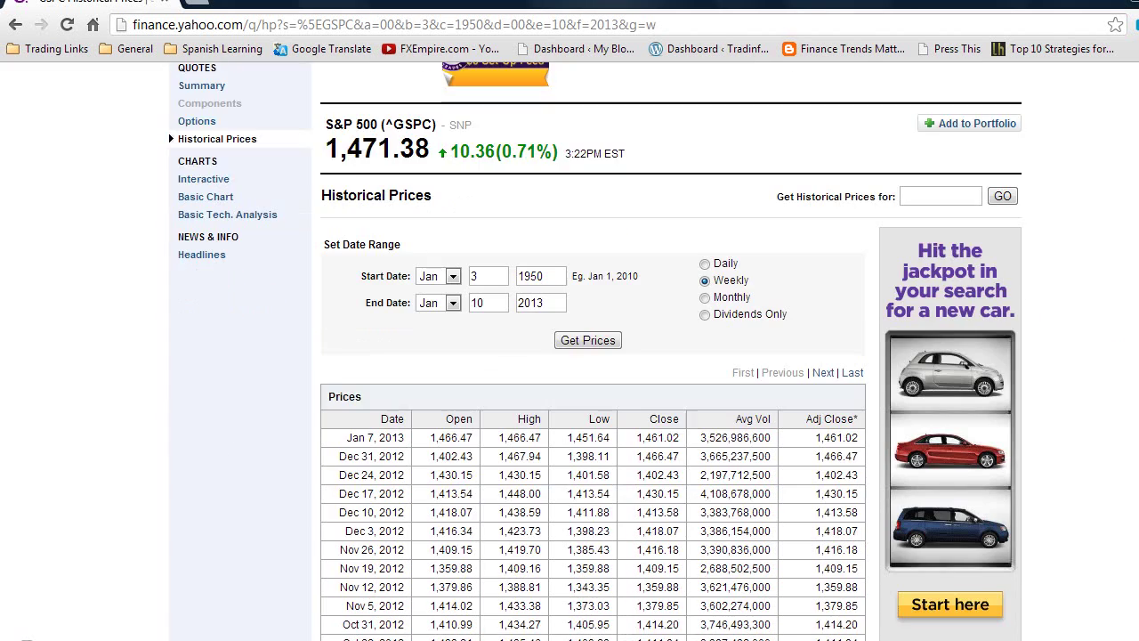
scroll(863, 516, down, 8)
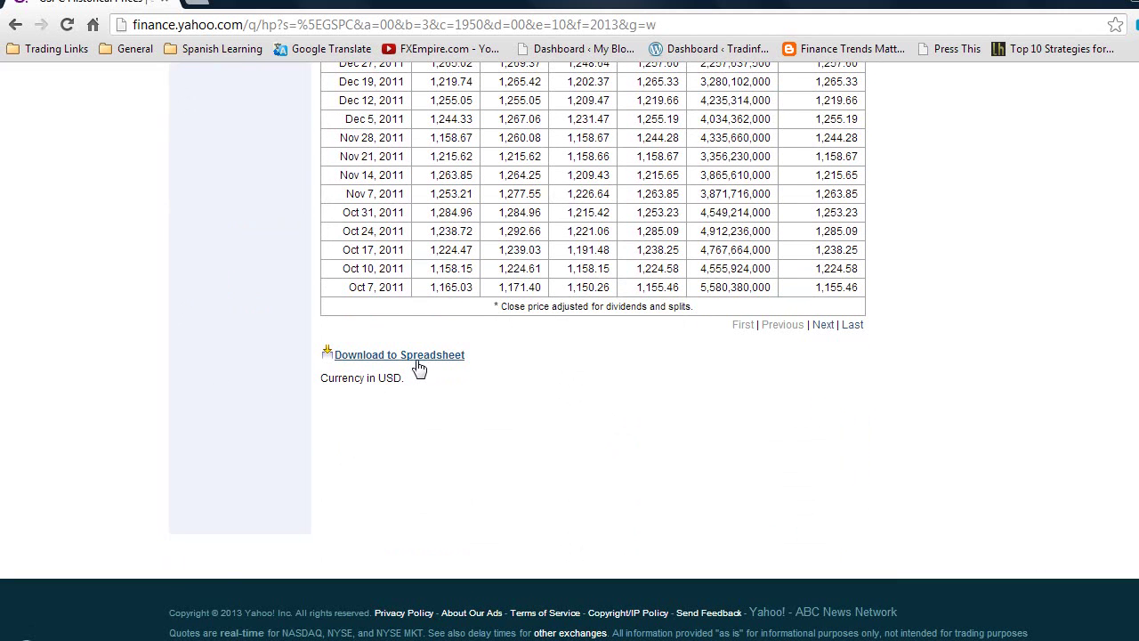
click(419, 368)
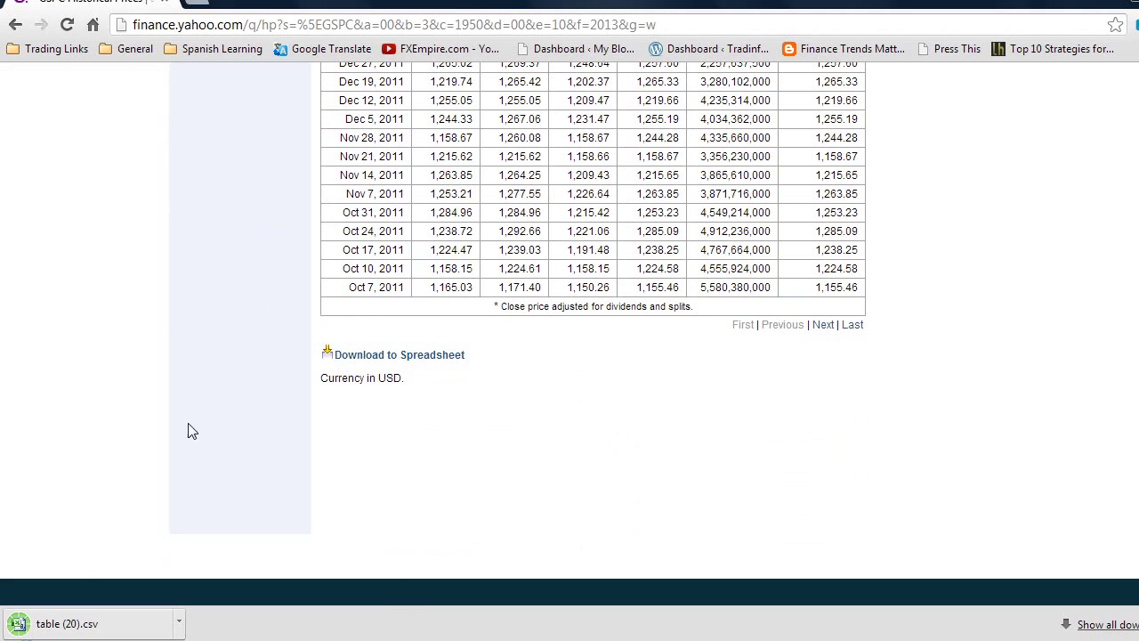
click(84, 626)
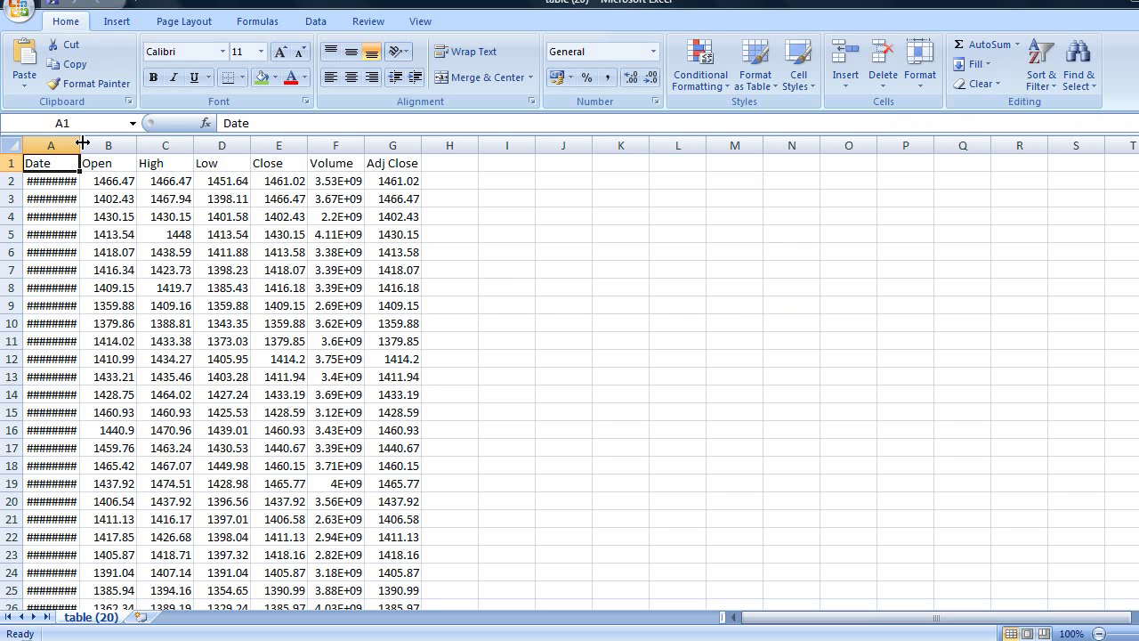
Fit column A's width to its dates and sort the whole table by date from oldest to newest, expanding the selection
double_click(82, 142)
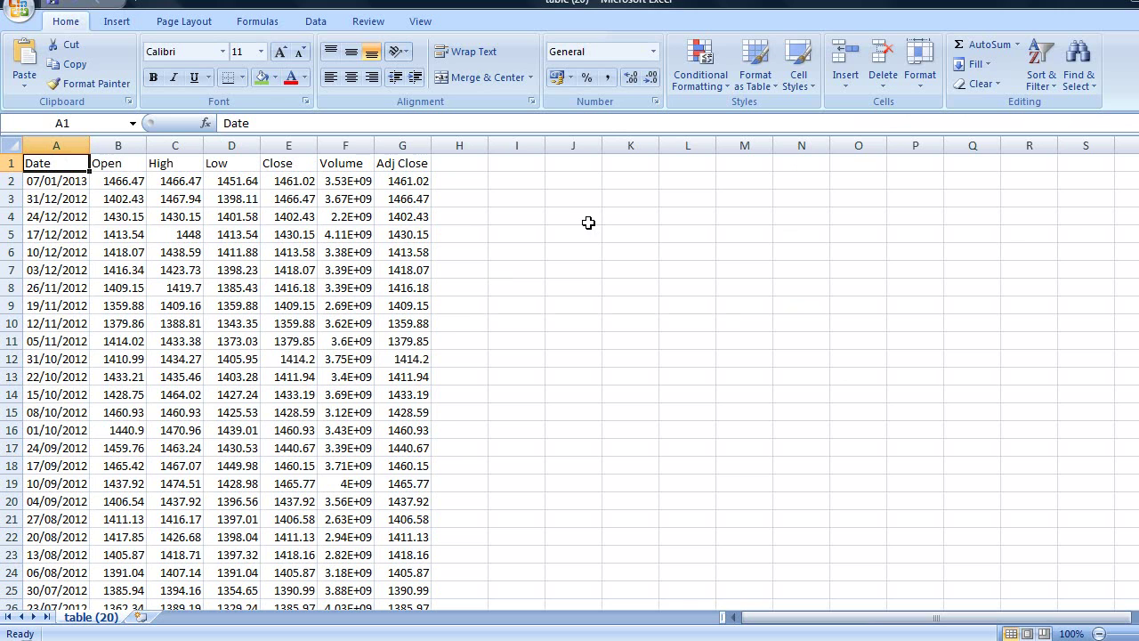
click(78, 140)
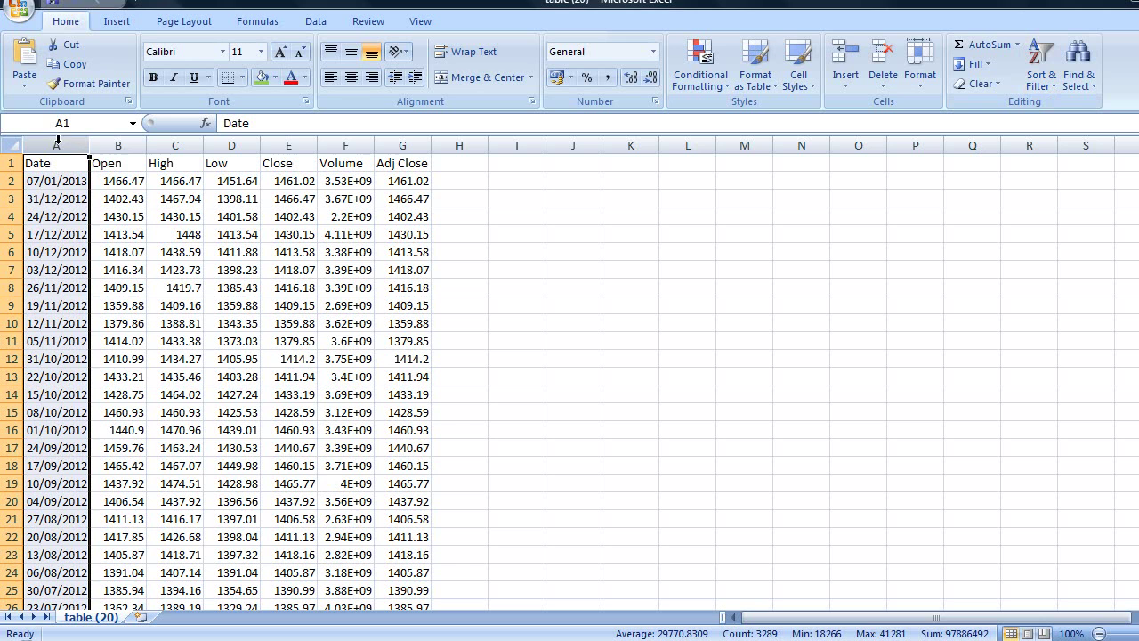
click(1041, 78)
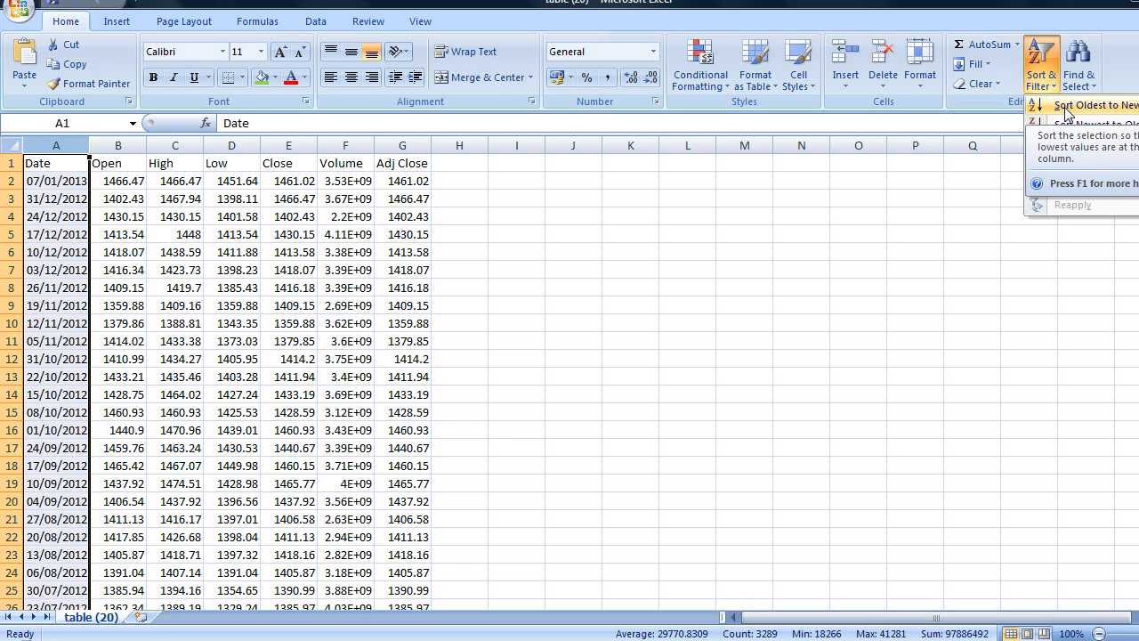
click(1067, 107)
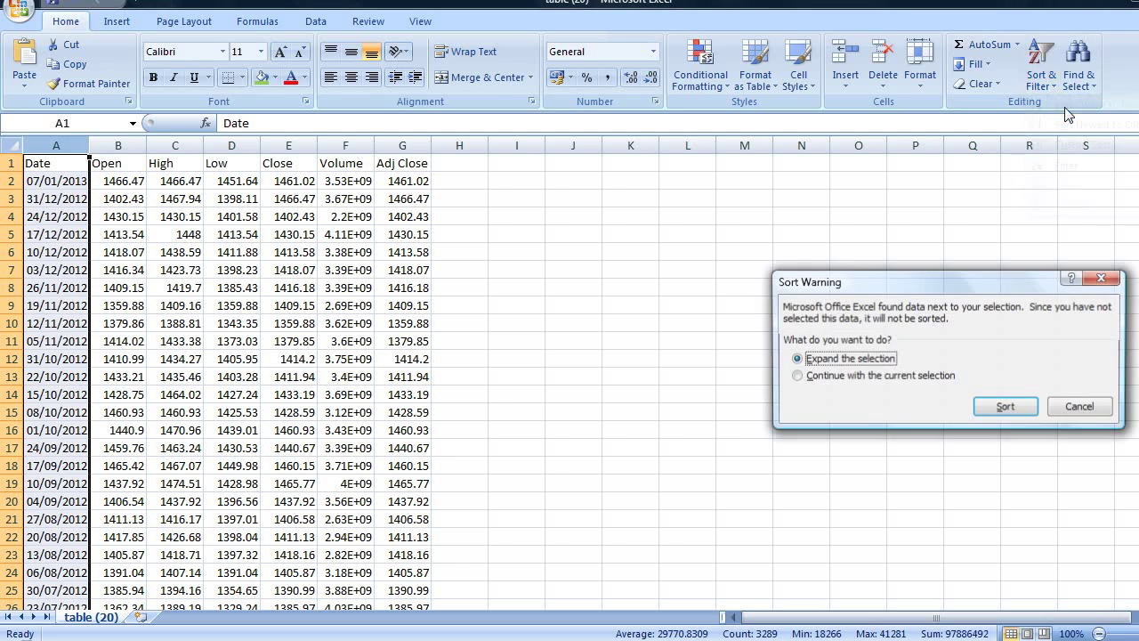
click(1026, 403)
click(556, 410)
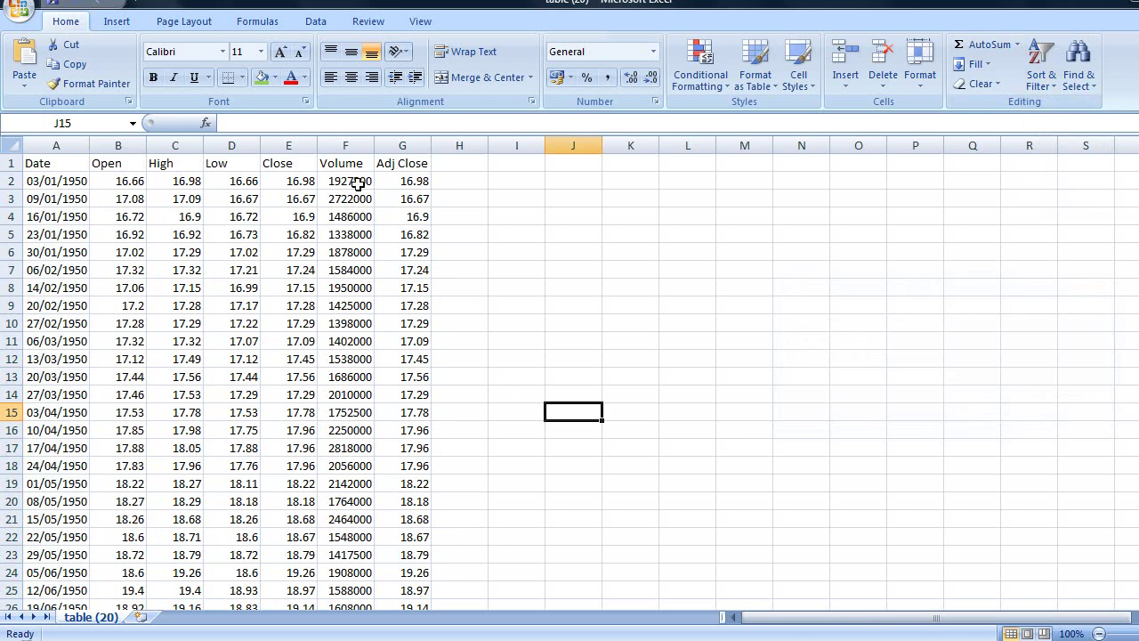
Delete the Volume and Adj Close columns (F and G)
drag(336, 141, 405, 138)
right_click(405, 142)
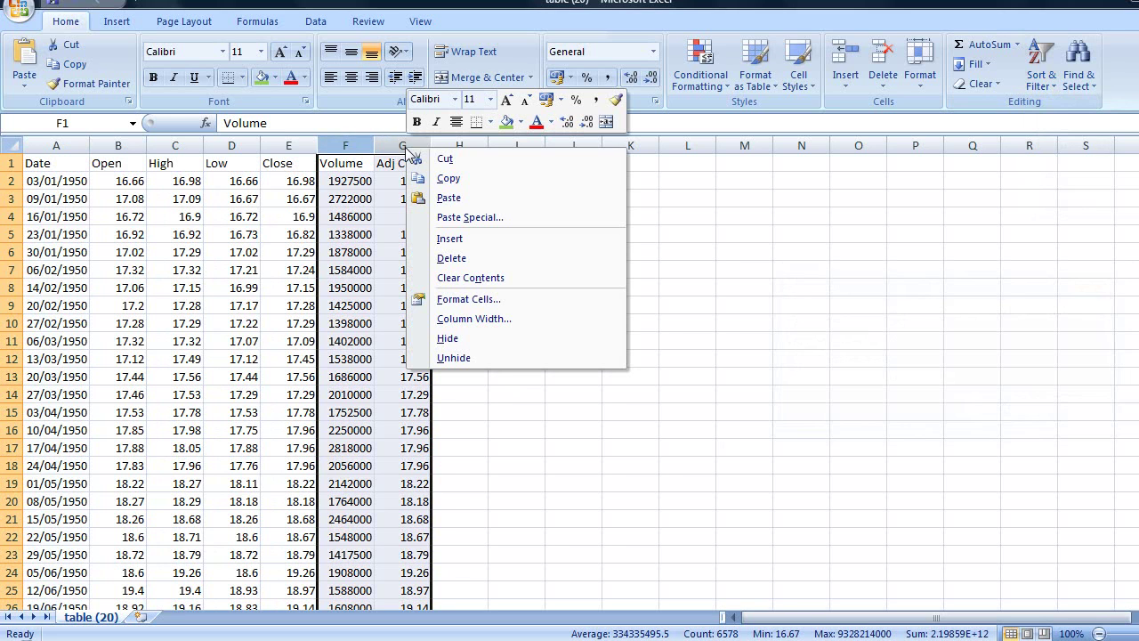
click(464, 259)
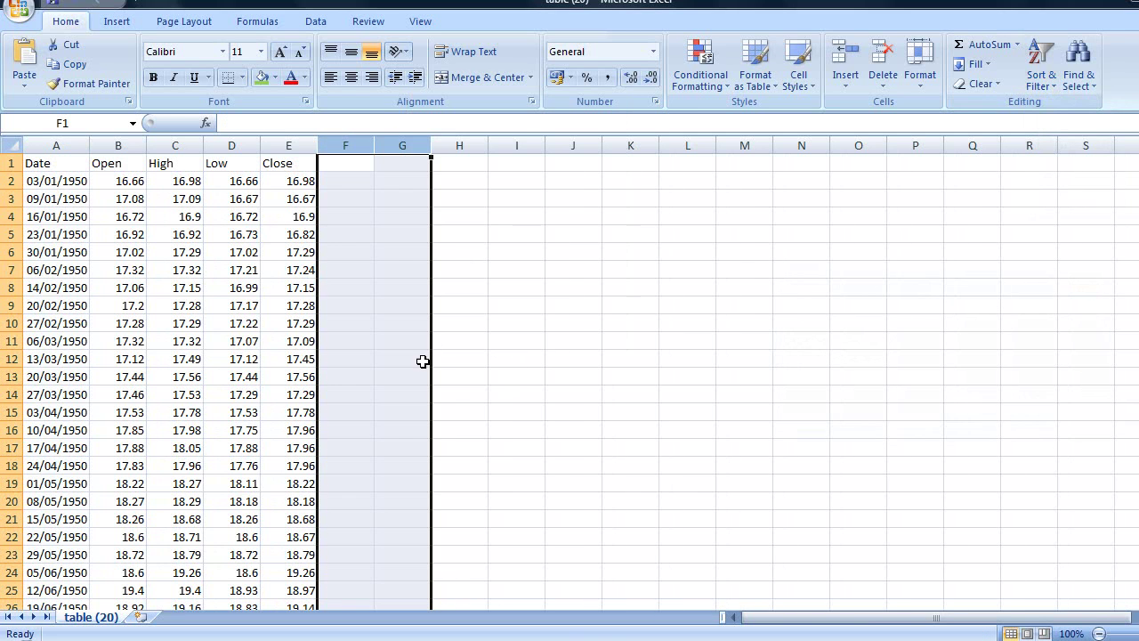
Hide the Open, High and Low columns (B to D) so only Date and Close are displayed
click(118, 144)
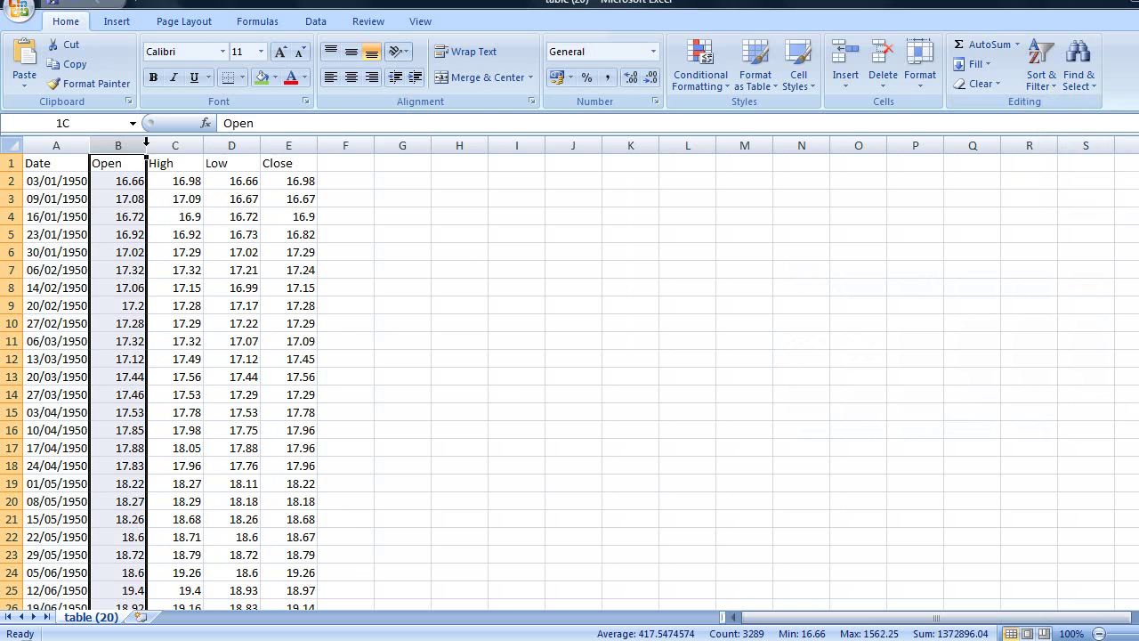
drag(146, 143, 216, 142)
right_click(230, 140)
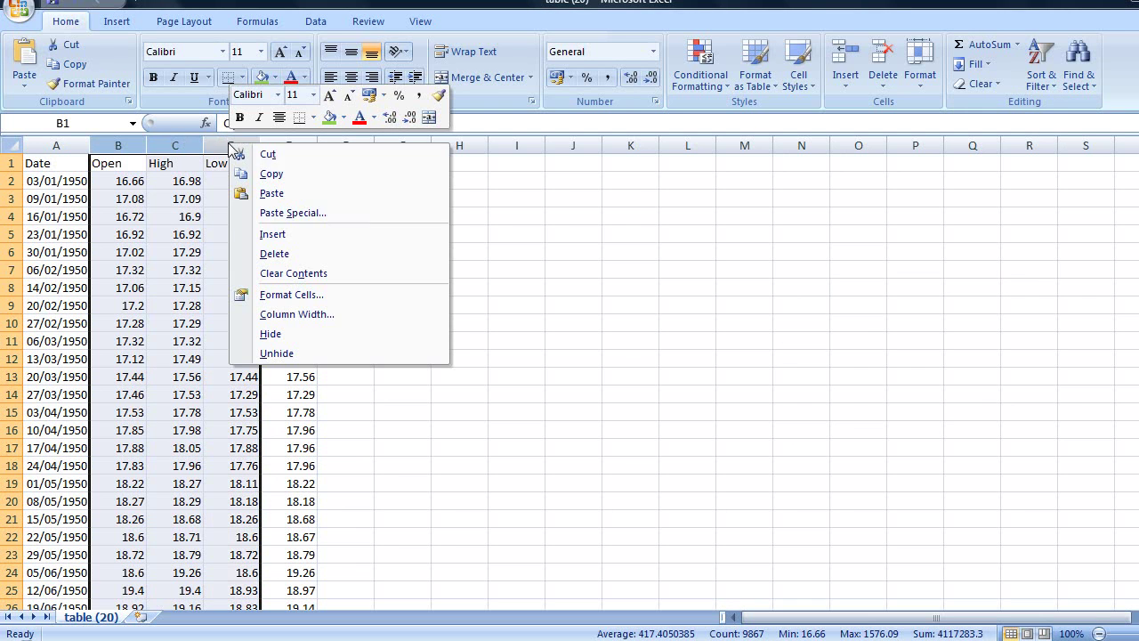
click(300, 331)
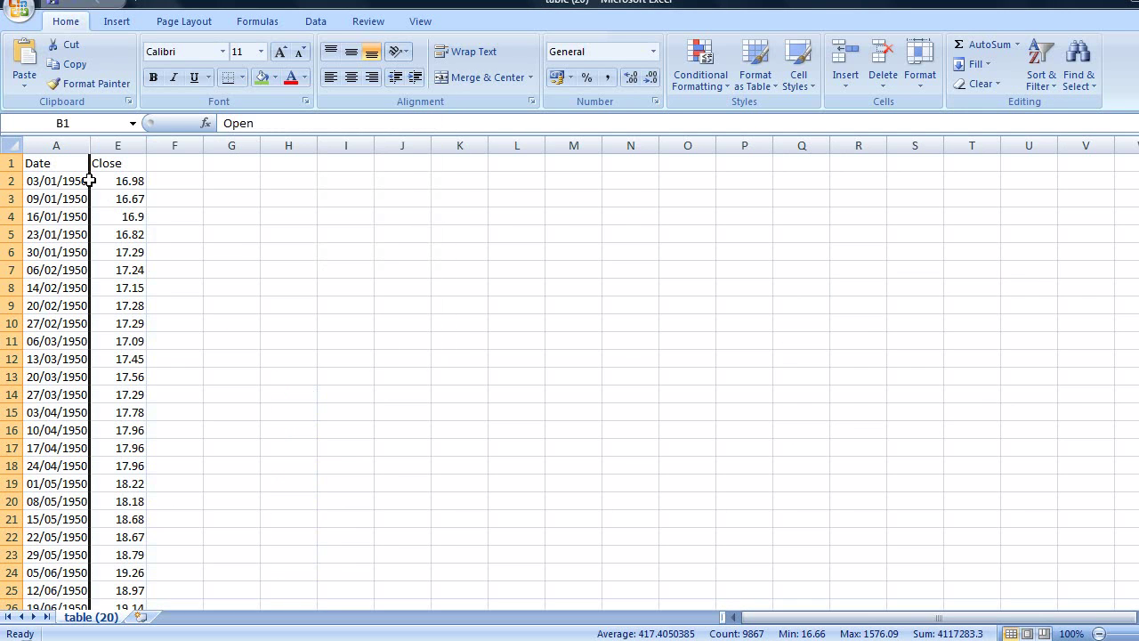
click(192, 250)
Insert a blank column before the Date column
right_click(61, 142)
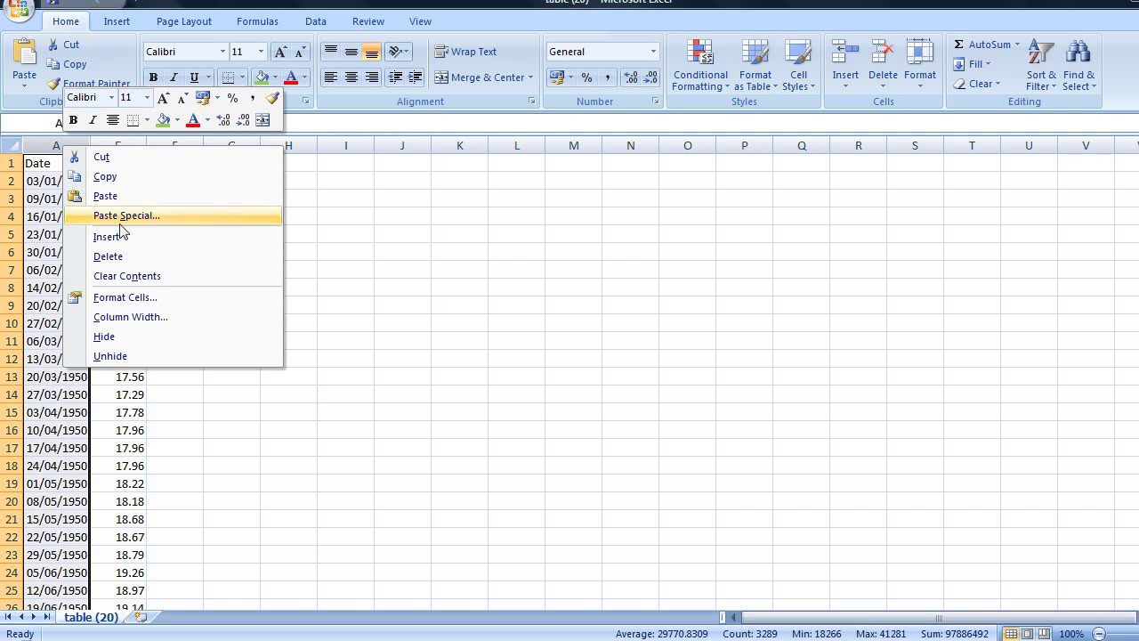
click(128, 237)
click(292, 345)
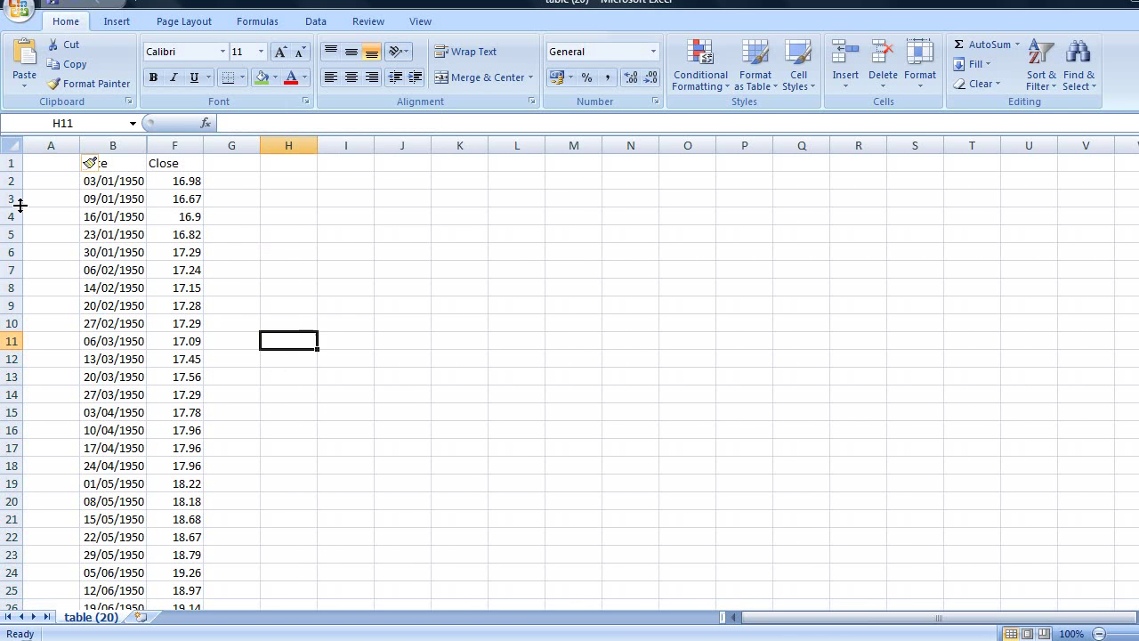
Insert two blank rows between the header row and the first price record
drag(7, 180, 7, 196)
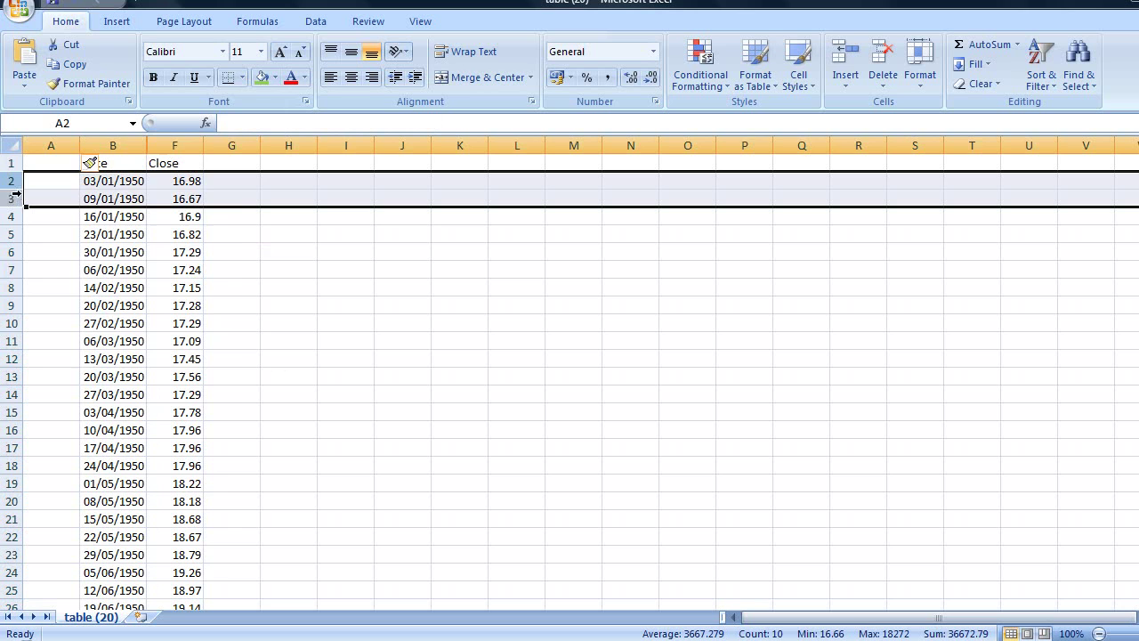
right_click(11, 192)
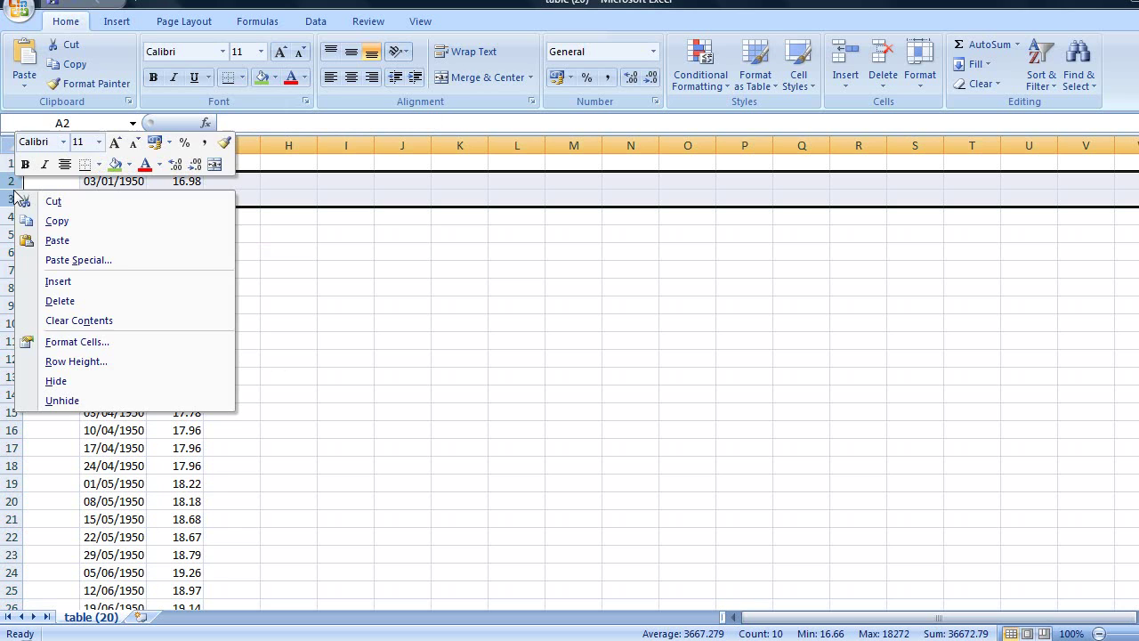
click(77, 281)
click(253, 324)
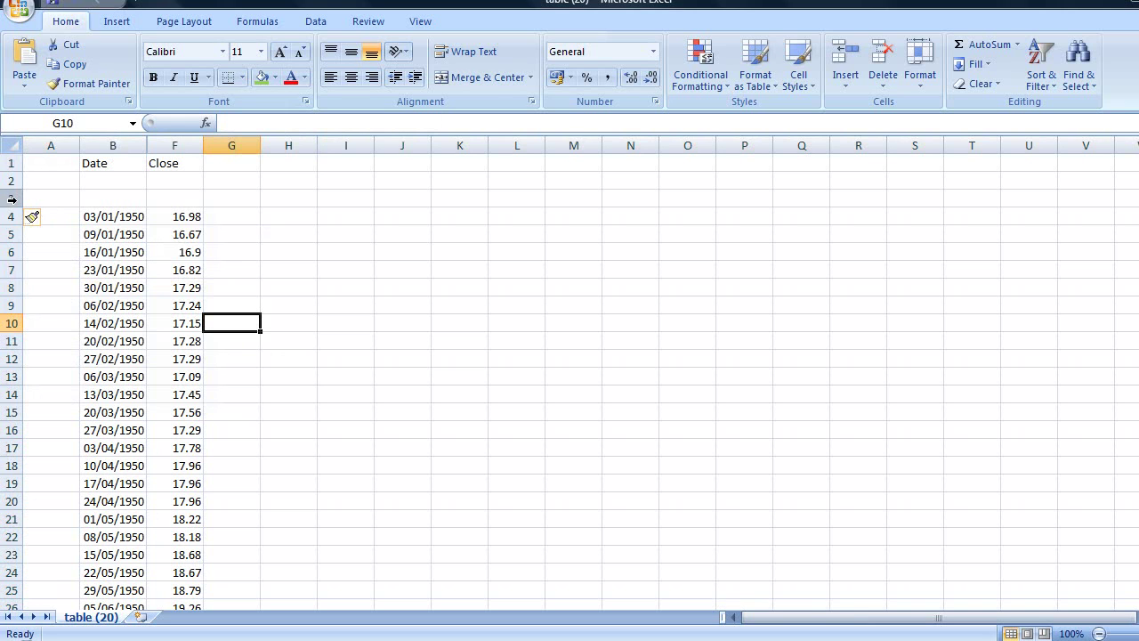
Freeze the panes above row 4 so the top three rows remain fixed while scrolling
click(7, 216)
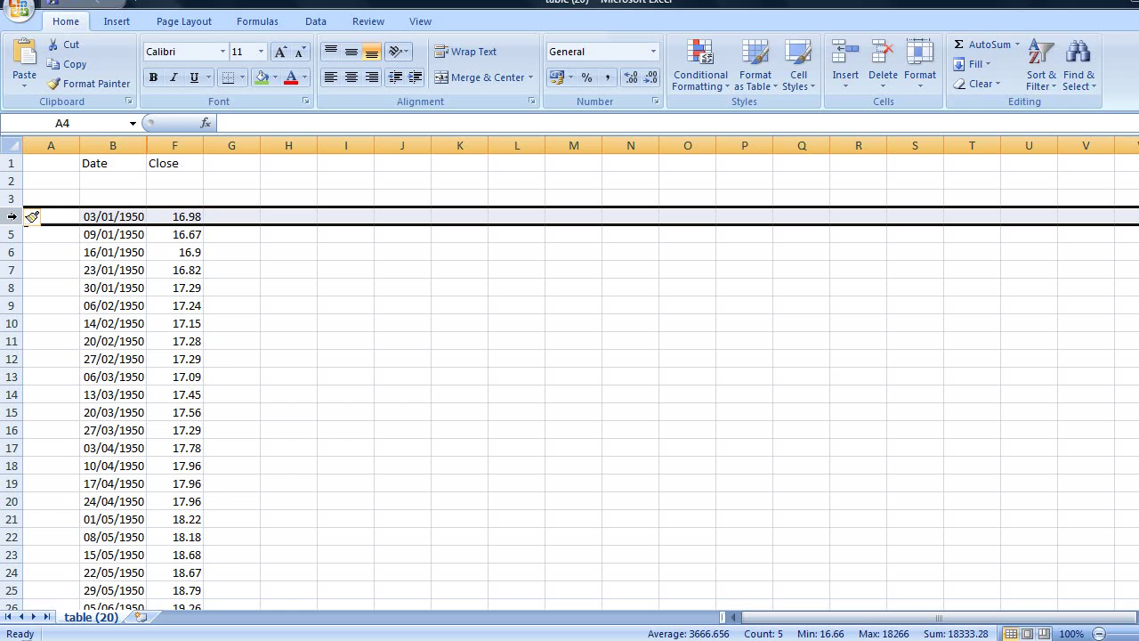
click(415, 23)
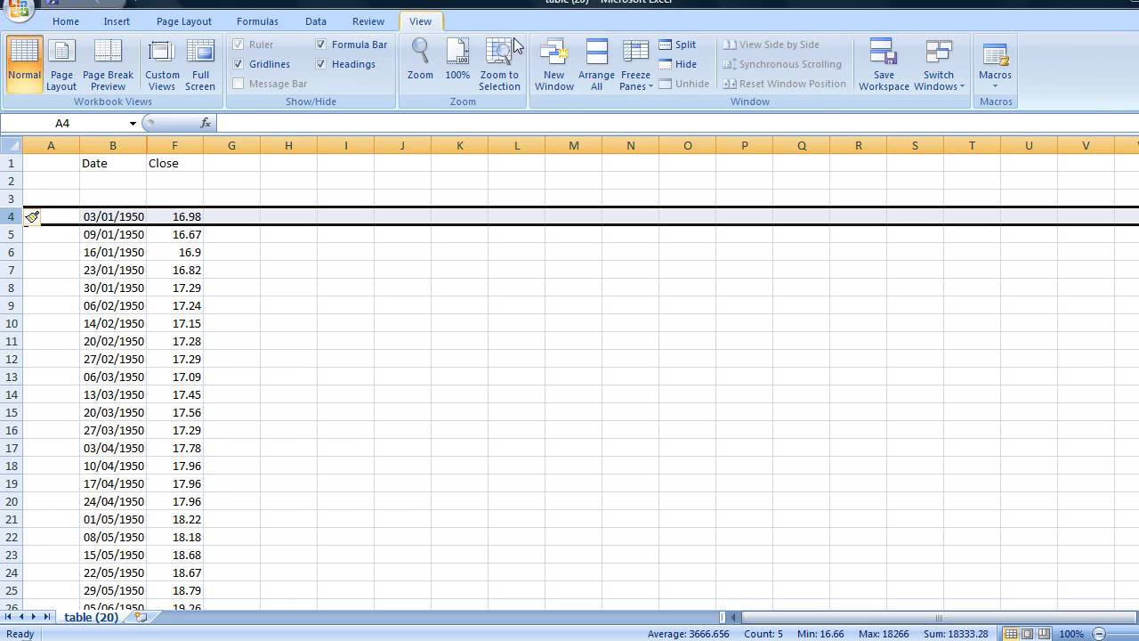
click(634, 69)
click(674, 188)
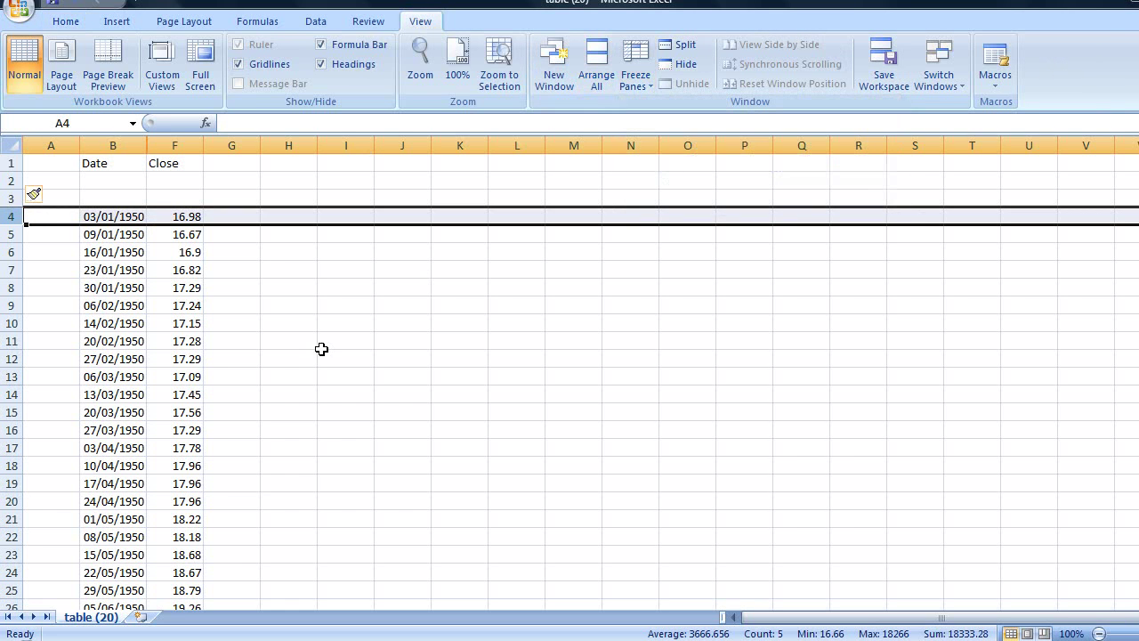
click(272, 328)
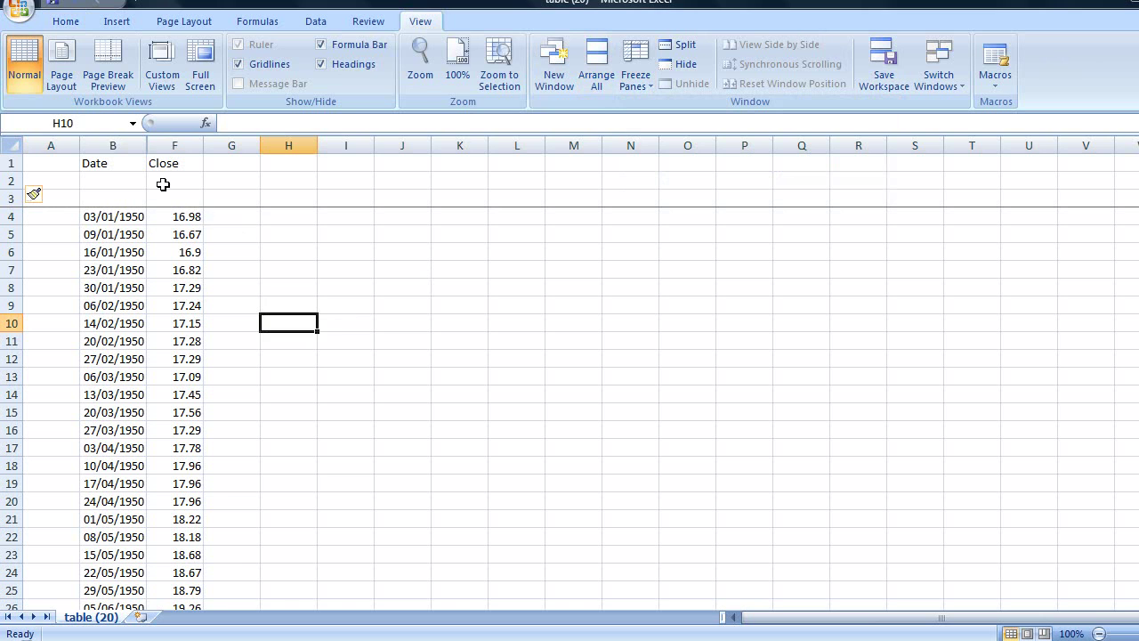
Make the header text in row 1 bold
click(12, 163)
click(66, 22)
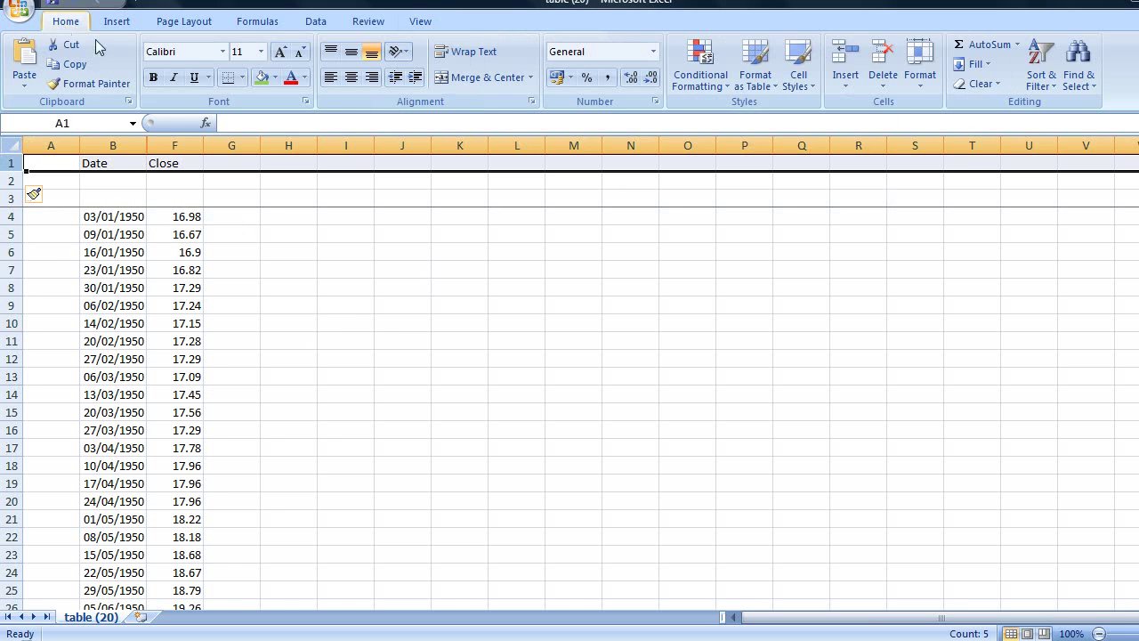
click(152, 76)
click(251, 289)
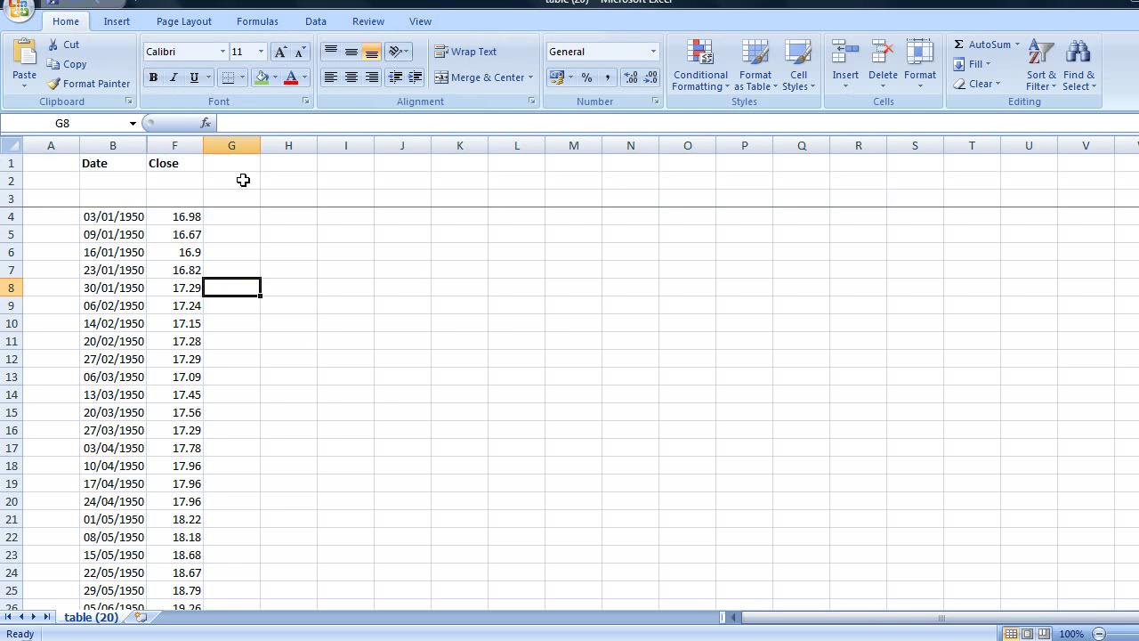
Add the header EMA in G1 and enter the period 20 in G2
click(241, 165)
text(EMA)
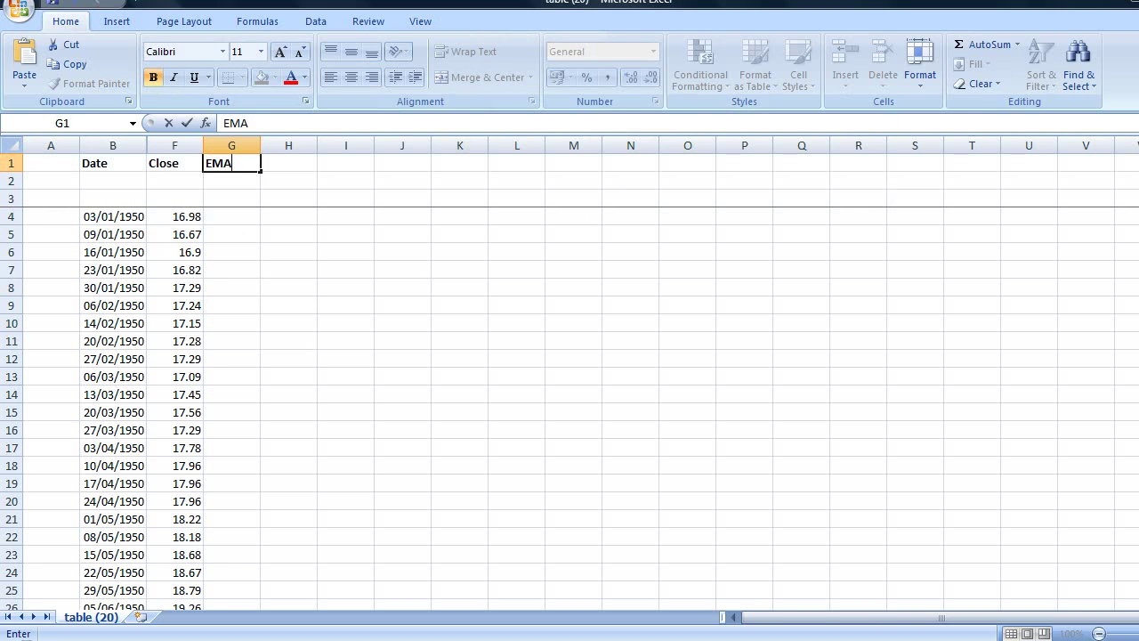
key(Return)
text(20)
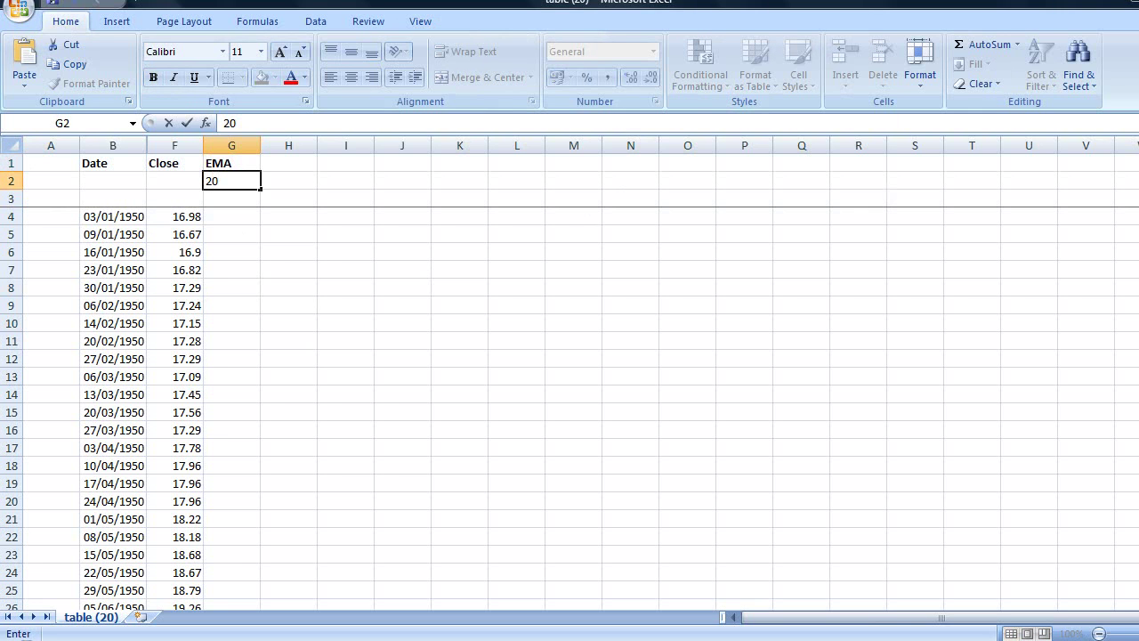
key(Return)
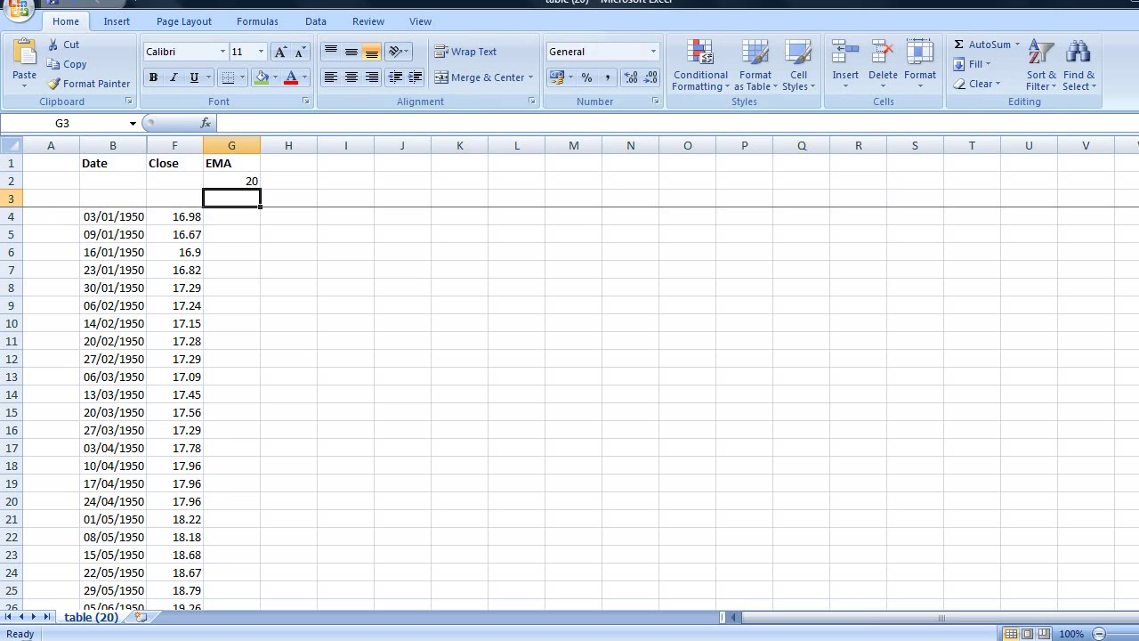
Calculate the EMA smoothing factor in G3 with the formula =2/(G2+1)
text(=)
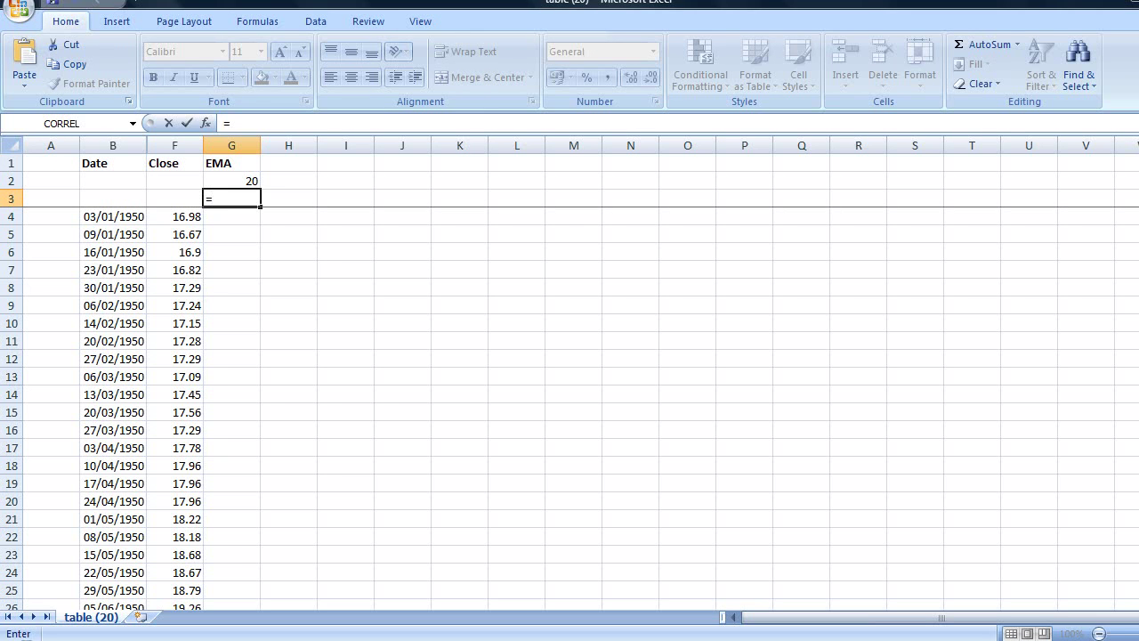
text(2/()
click(221, 182)
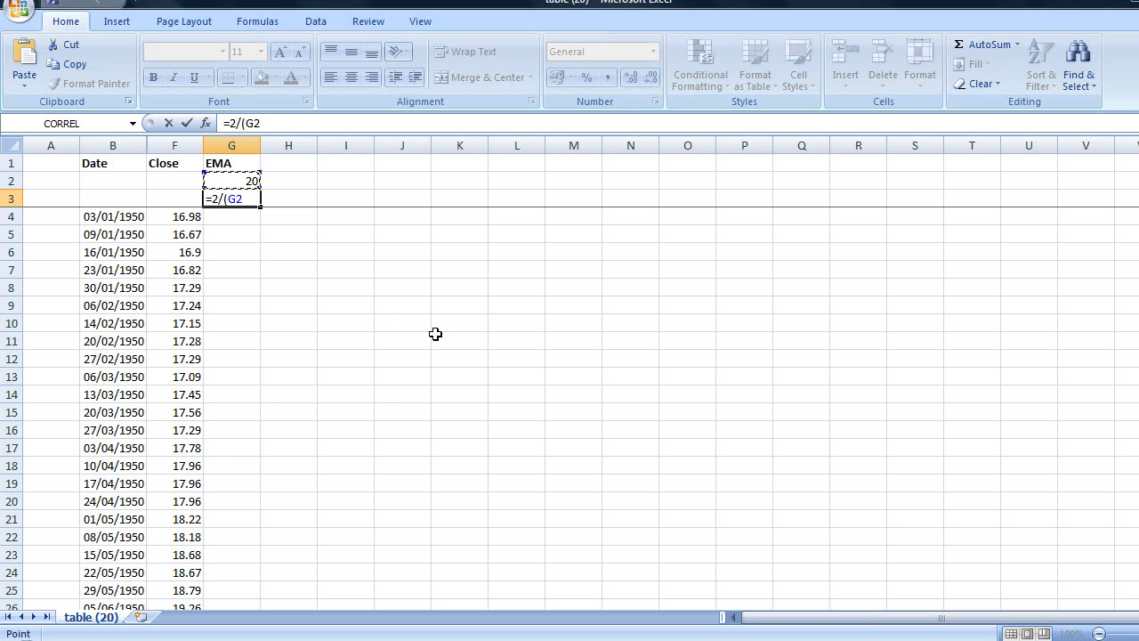
text(+1)
key(Return)
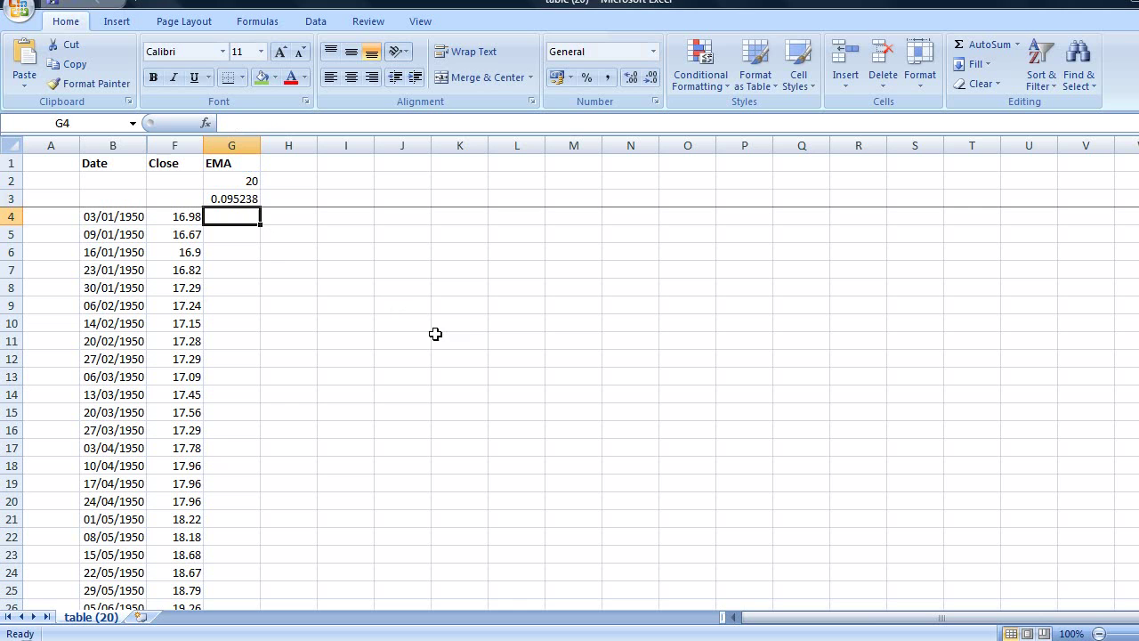
click(233, 198)
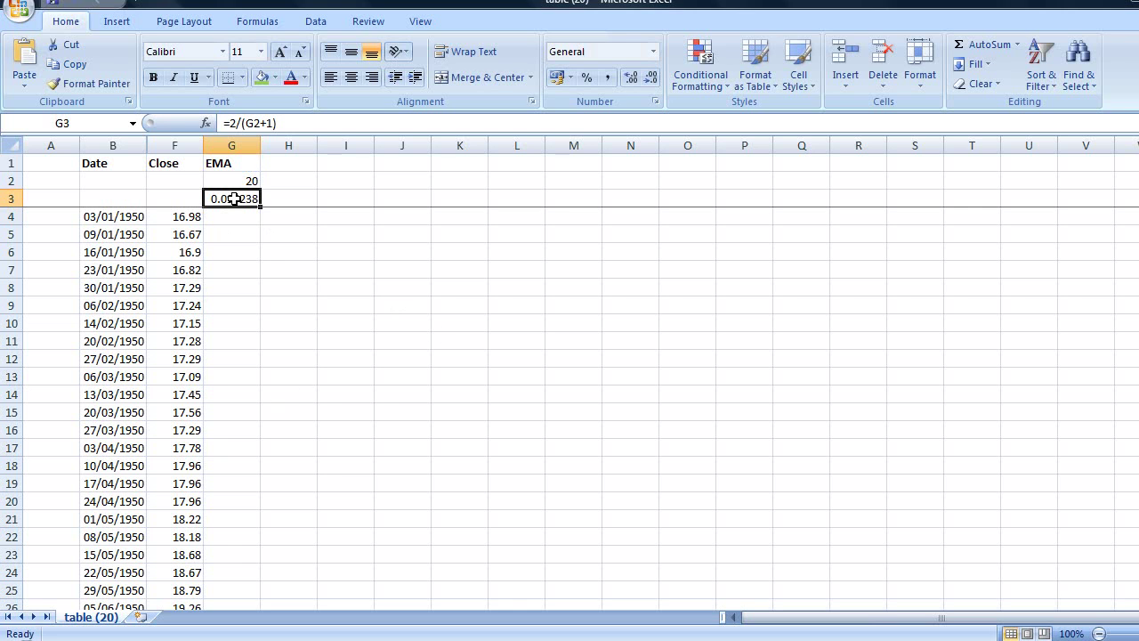
Reduce the smoothing factor in G3 to two decimal places
click(650, 78)
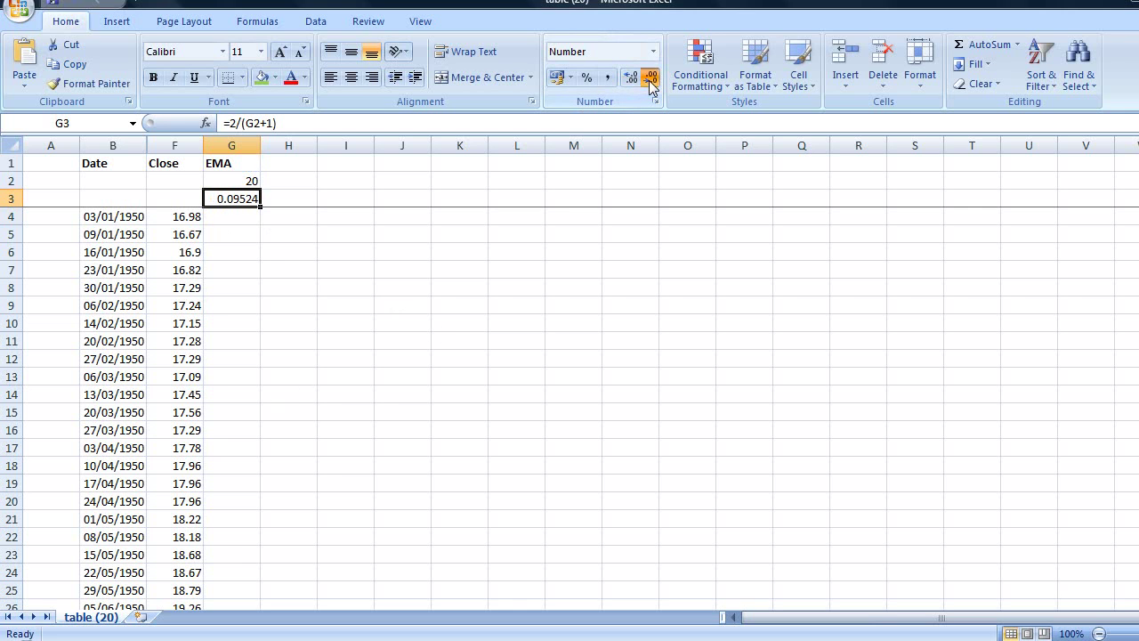
click(650, 78)
click(651, 79)
click(651, 79)
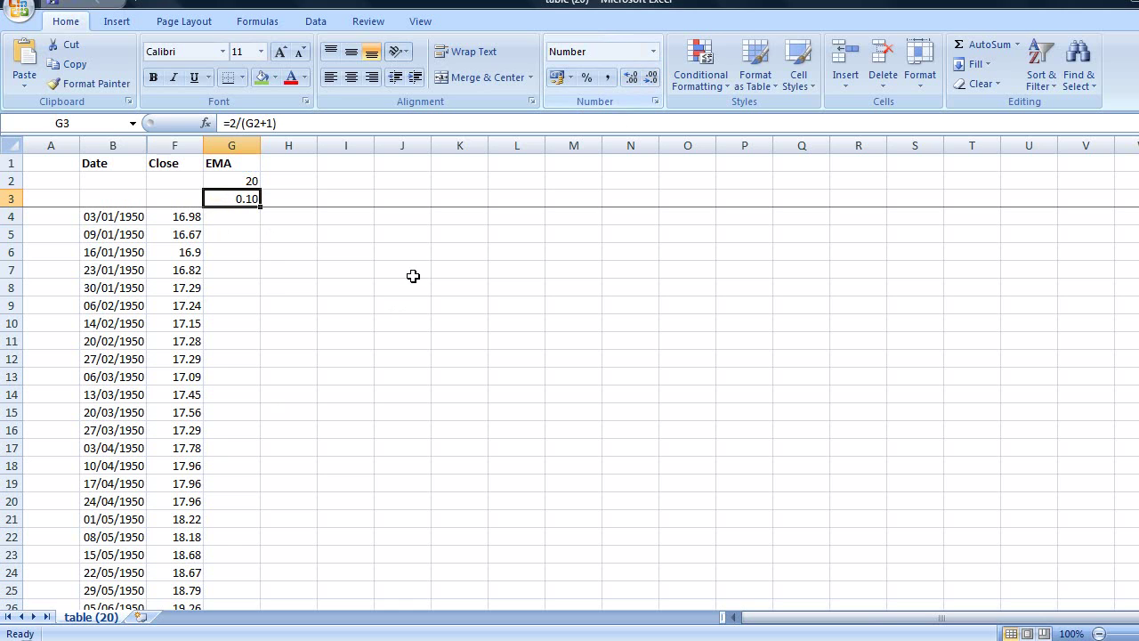
click(274, 279)
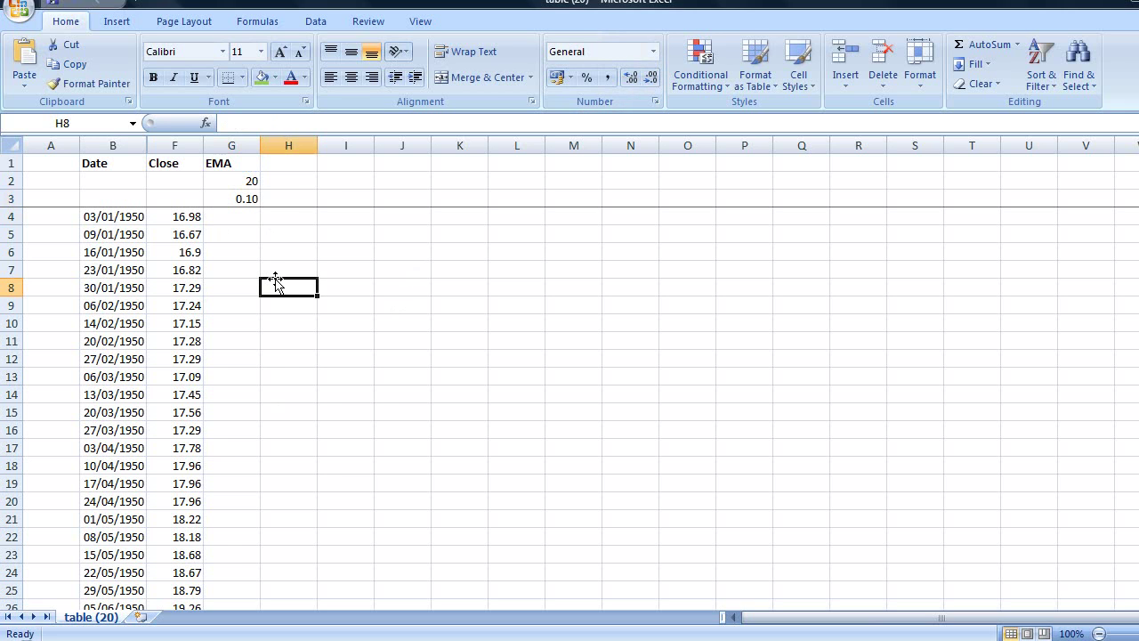
click(235, 198)
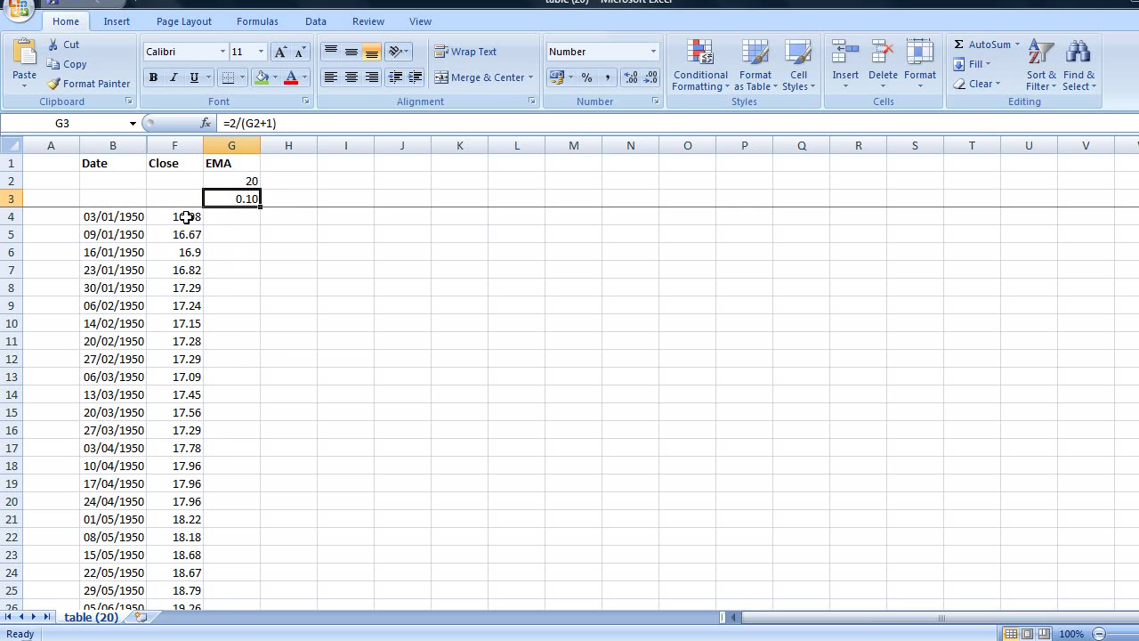
Enter =AVERAGE(F4:F22) in G22 to seed the EMA with the simple average of the first closing prices
drag(183, 219, 171, 532)
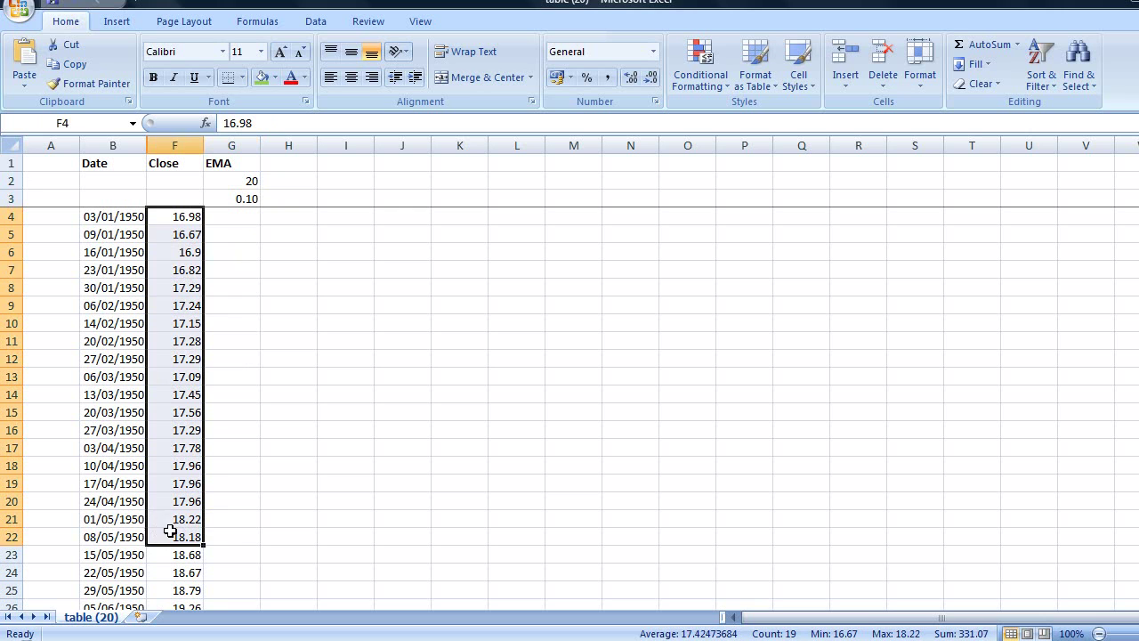
click(237, 540)
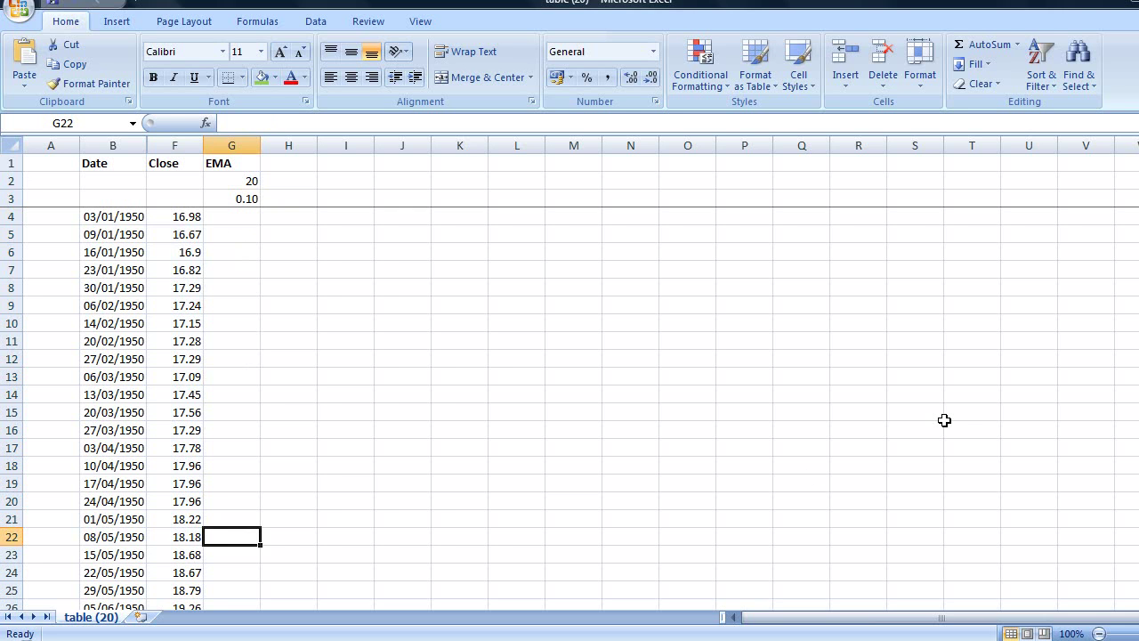
text(=ave)
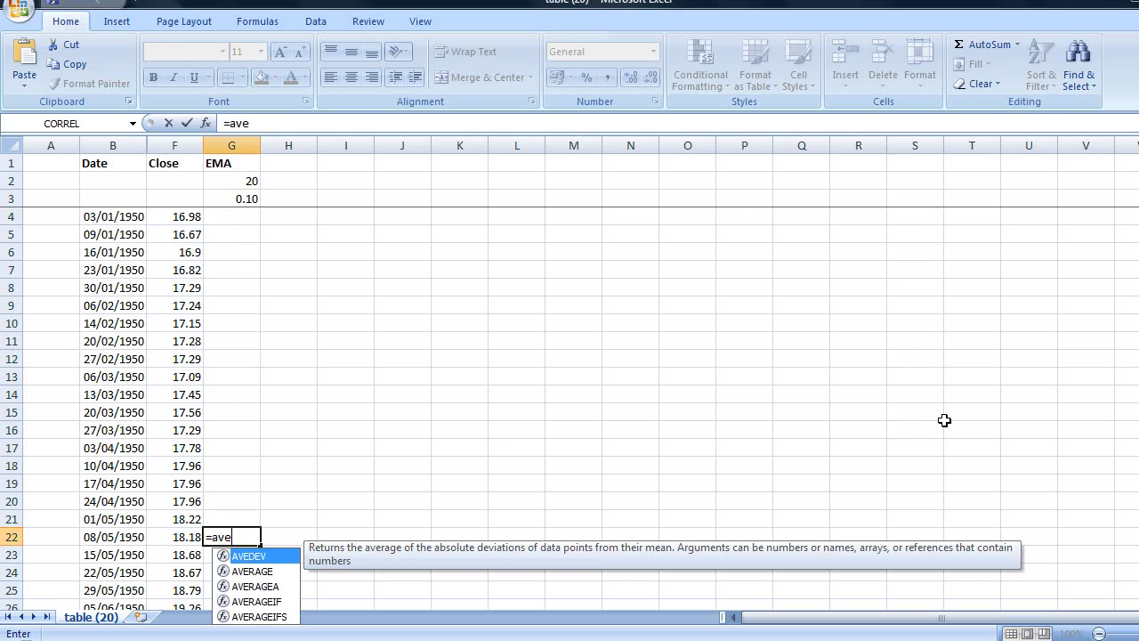
text(rage)
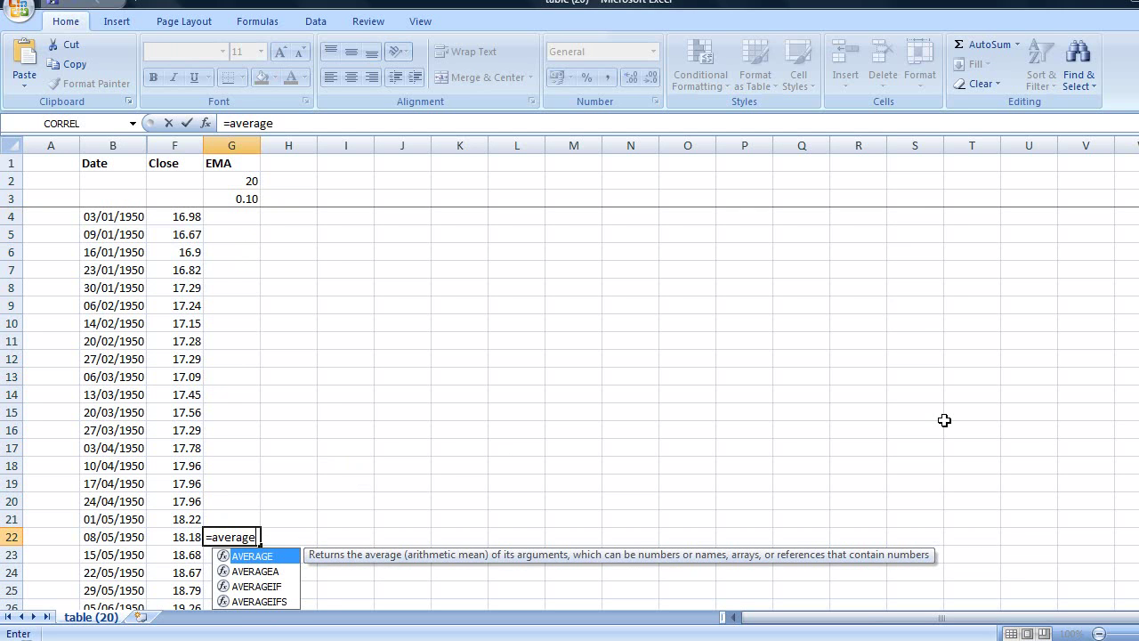
text(()
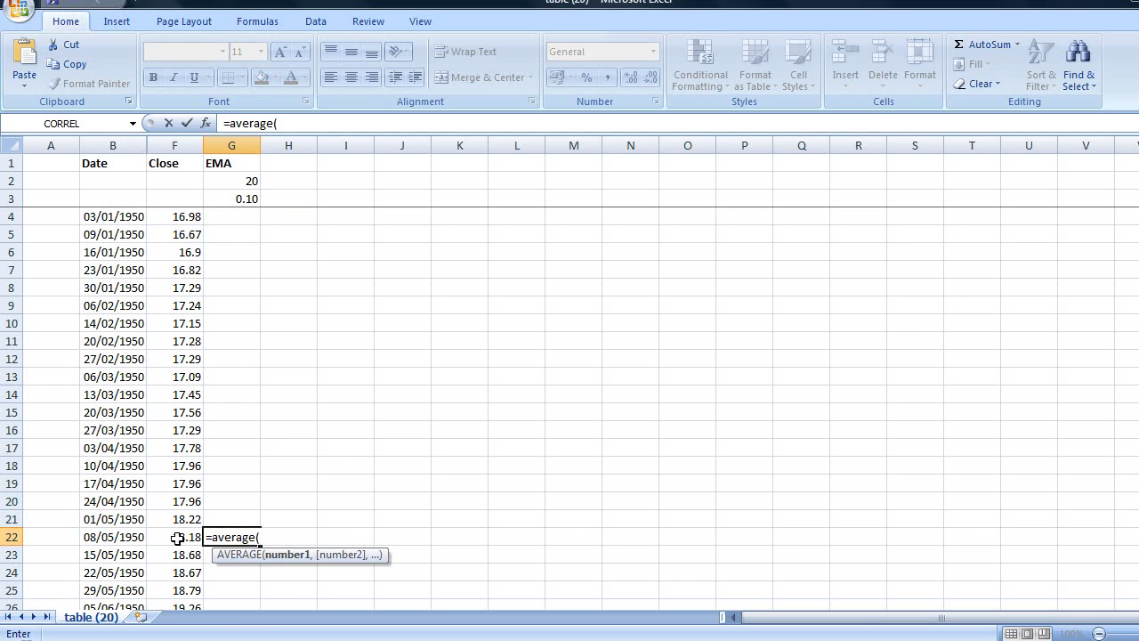
drag(176, 537, 190, 219)
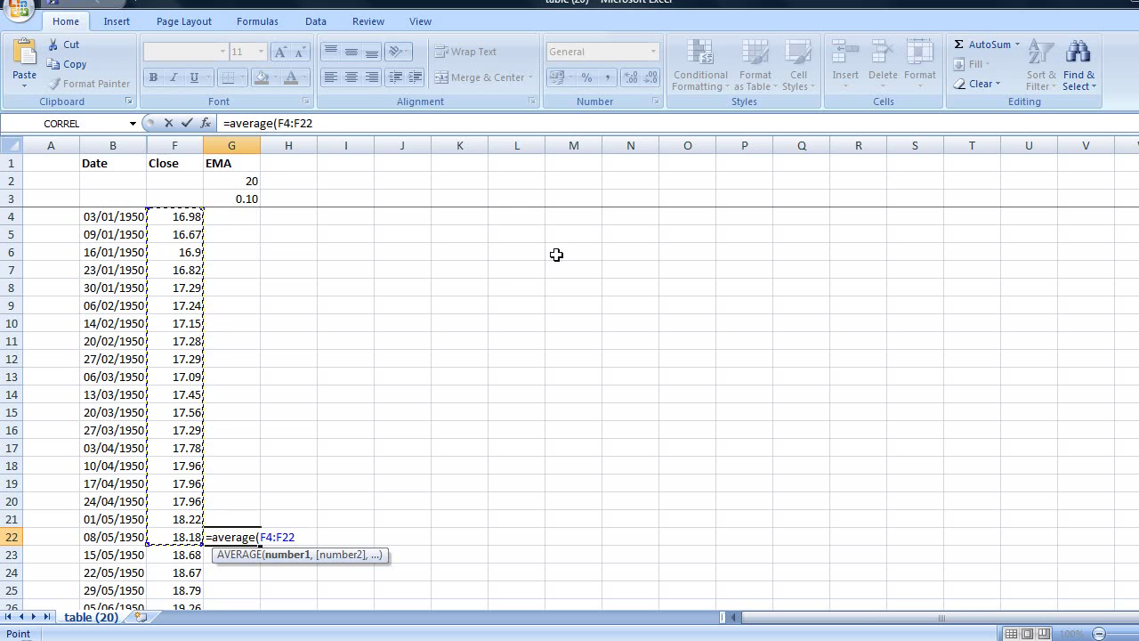
click(343, 122)
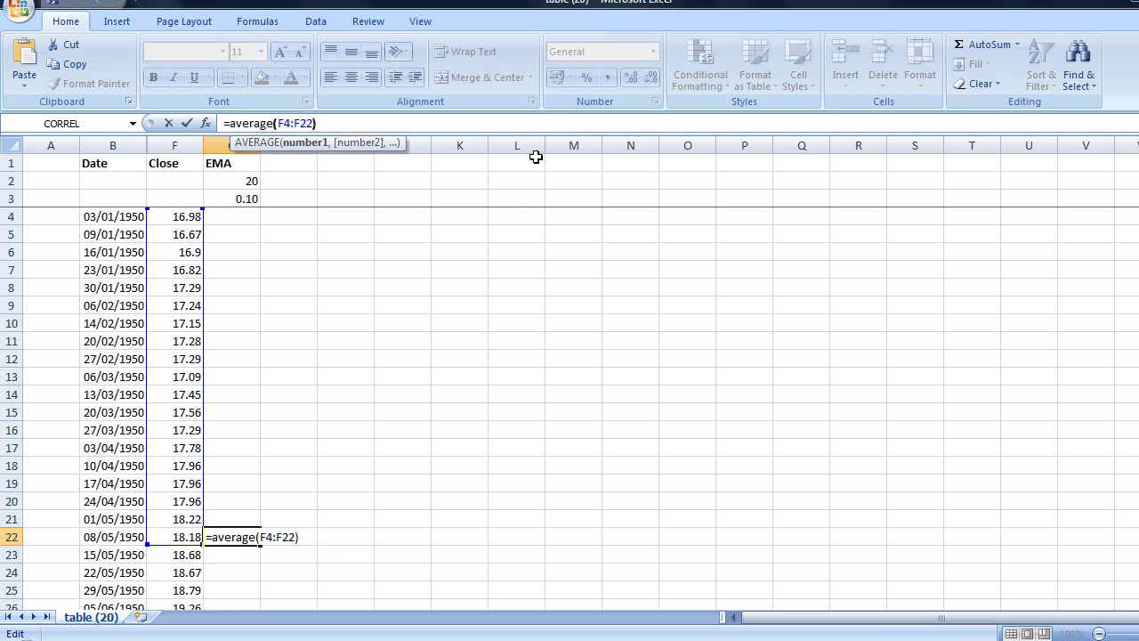
text())
key(Return)
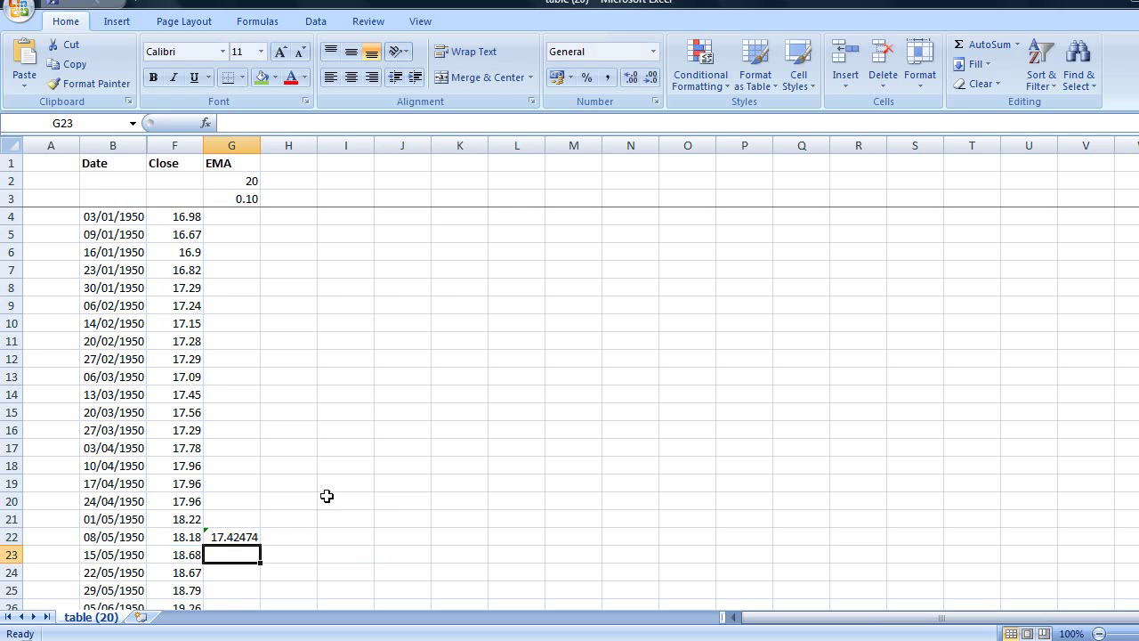
Reduce the starting average in G22 to two decimal places
click(235, 537)
click(651, 80)
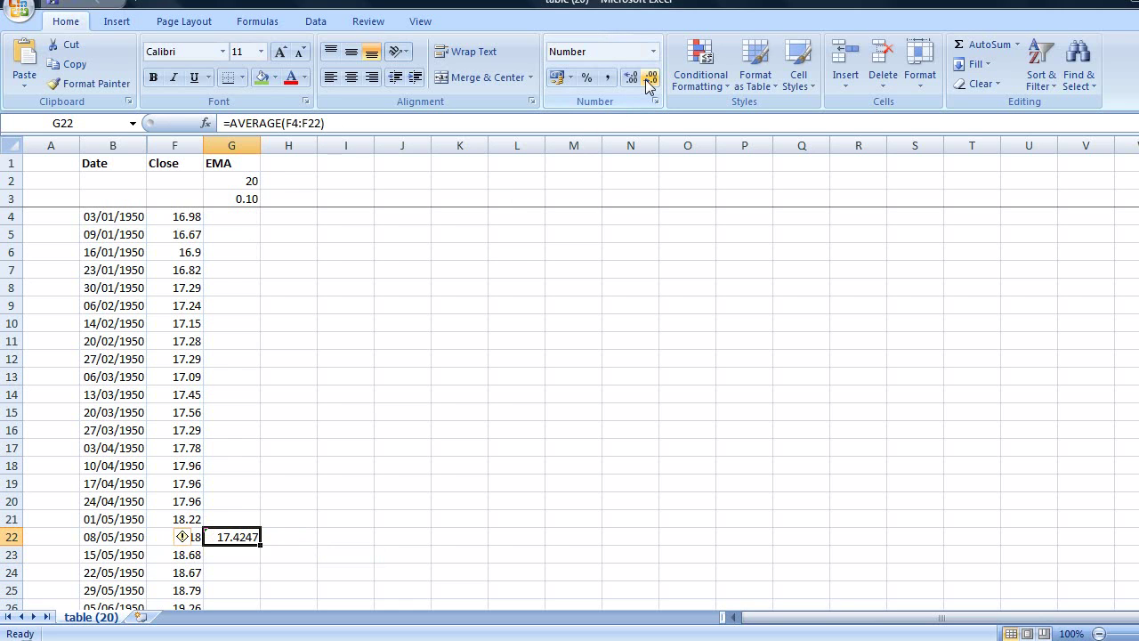
click(650, 80)
click(651, 80)
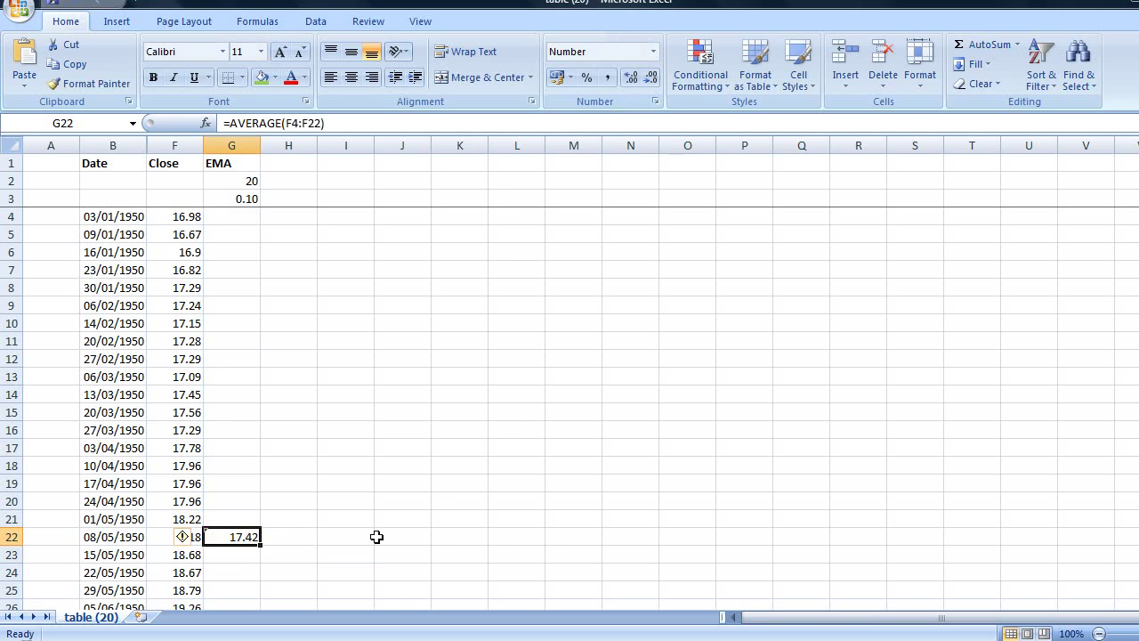
Enter the EMA formula =((F23-G22)*$G$3)+G22 in G23, with an absolute reference to the smoothing factor
click(230, 559)
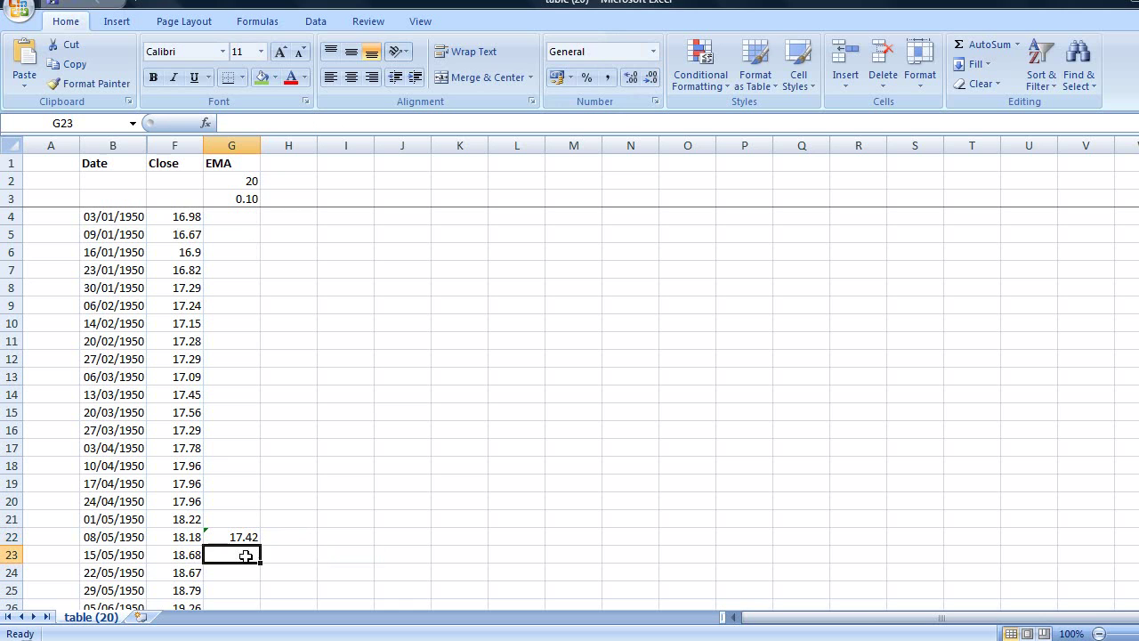
text(=)
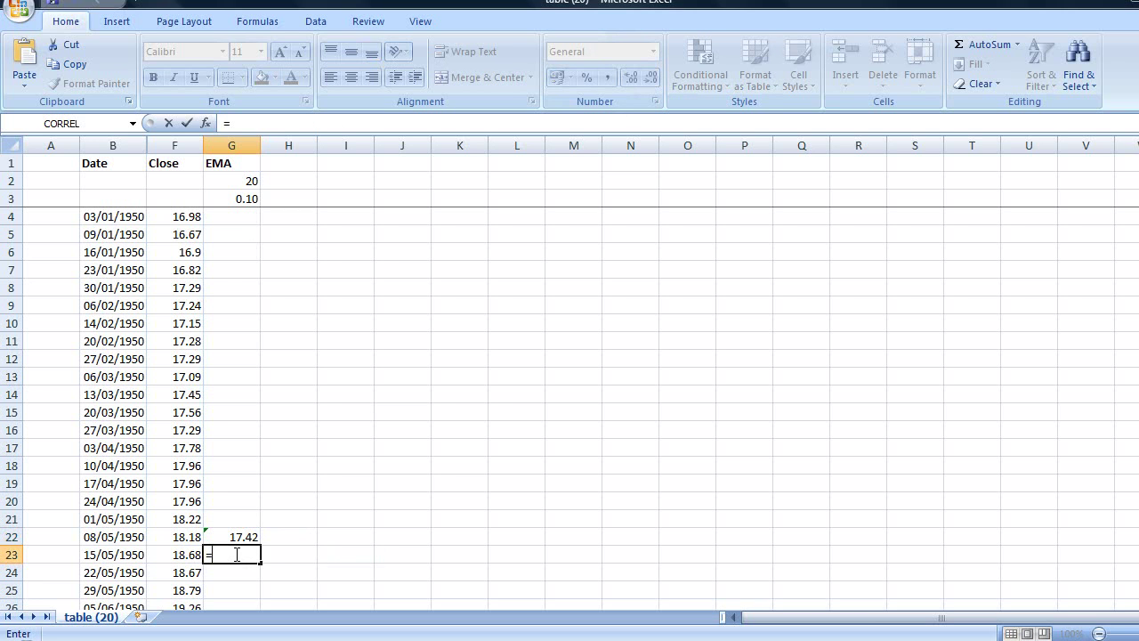
text((()
click(183, 554)
text(-)
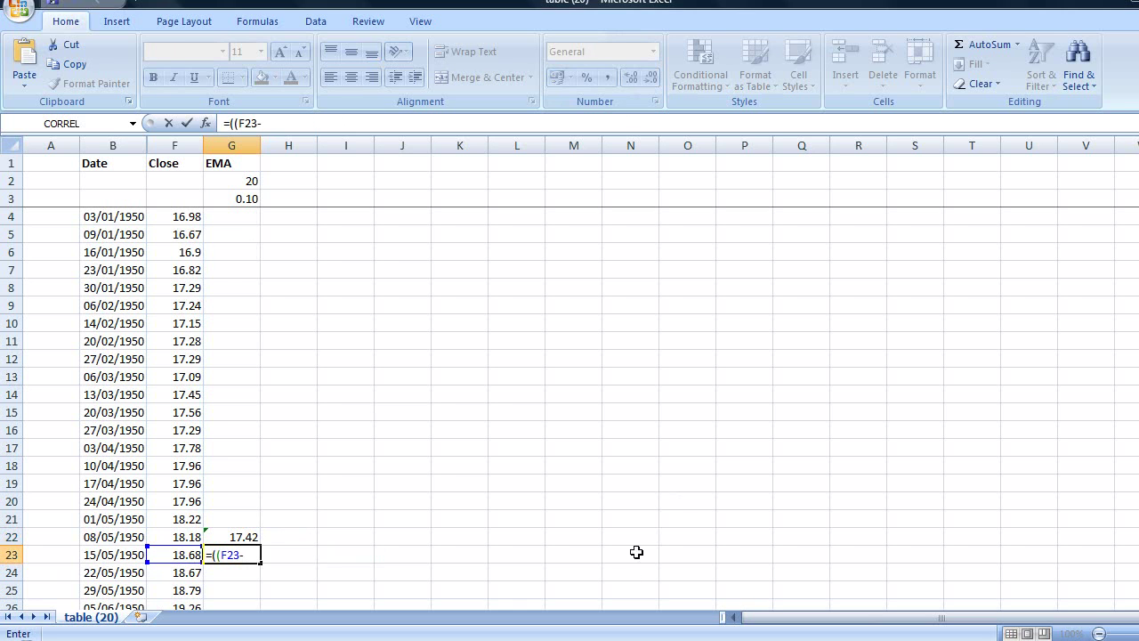
click(236, 538)
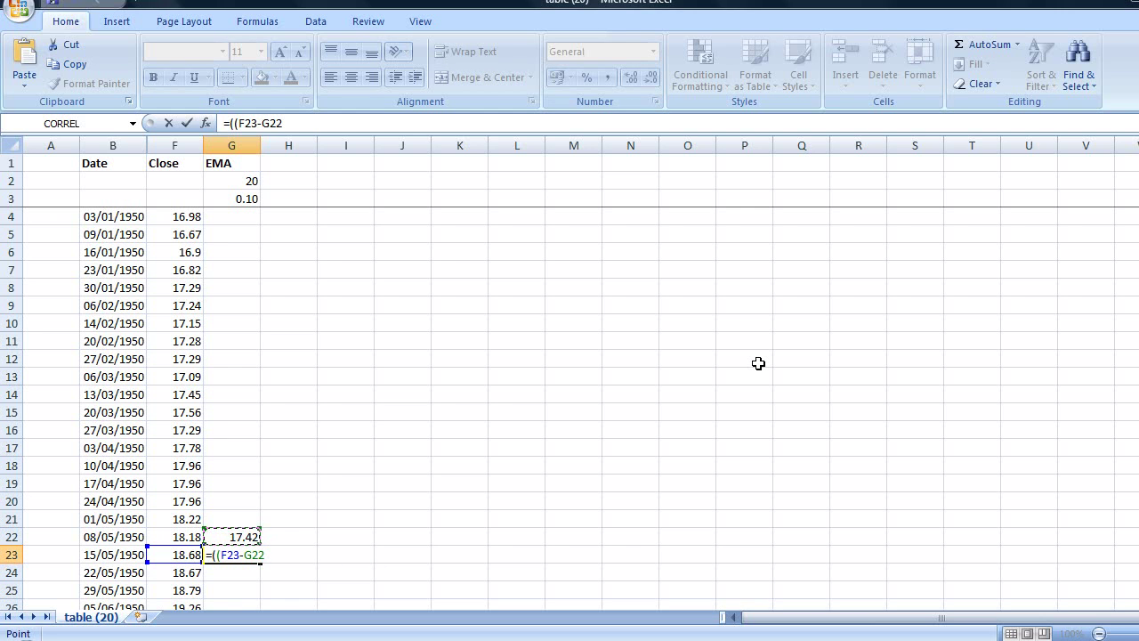
text()*)
click(245, 195)
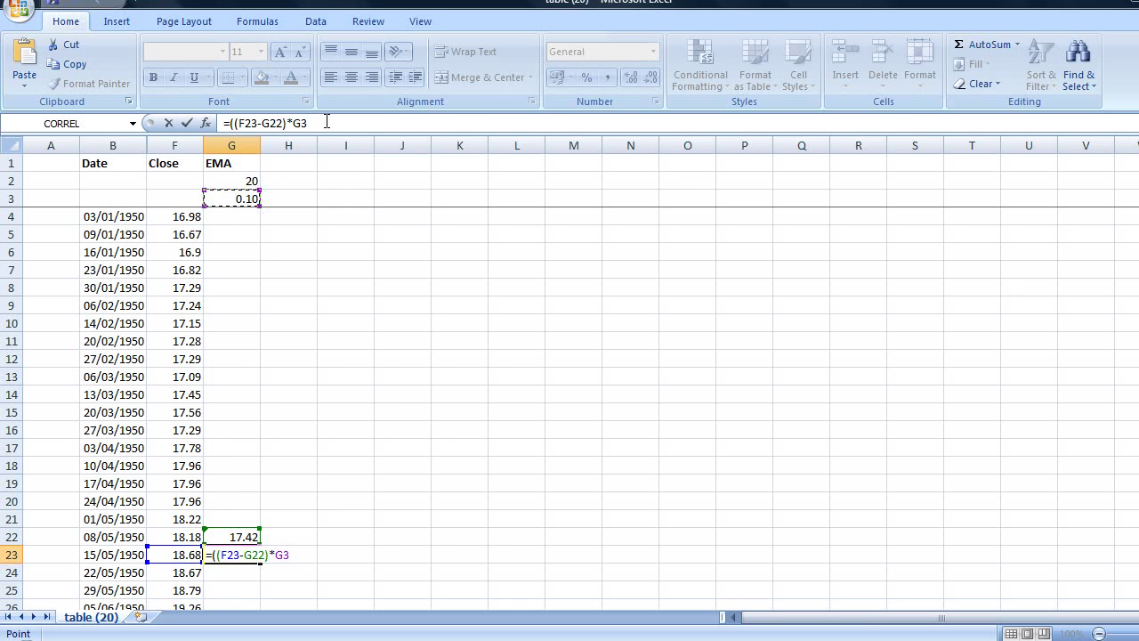
click(327, 122)
key(F4)
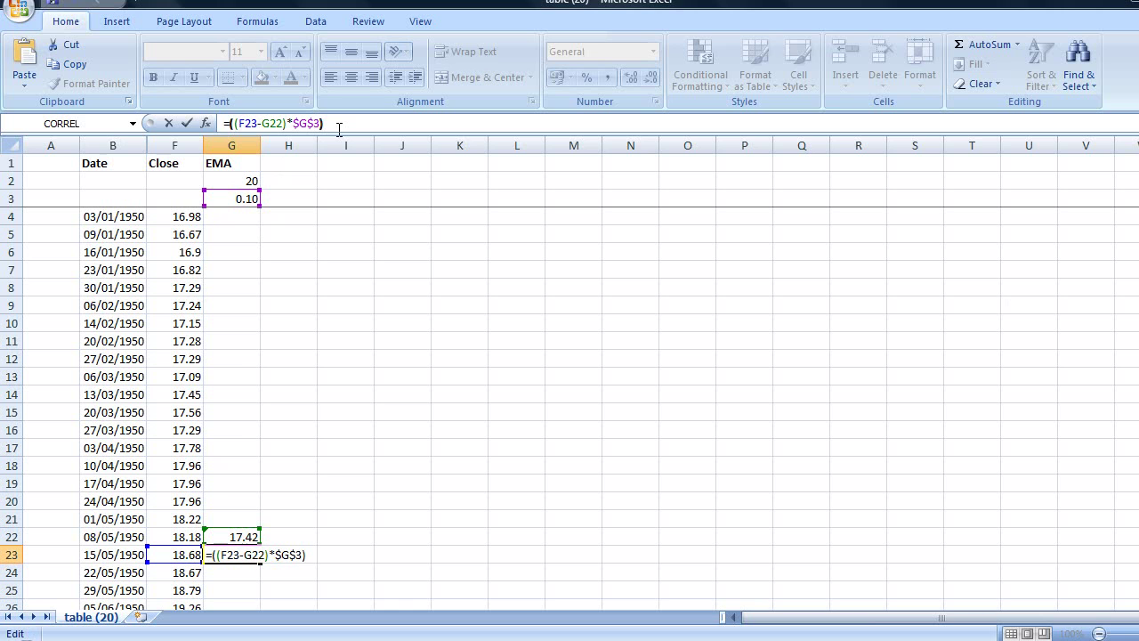
click(234, 537)
key(Return)
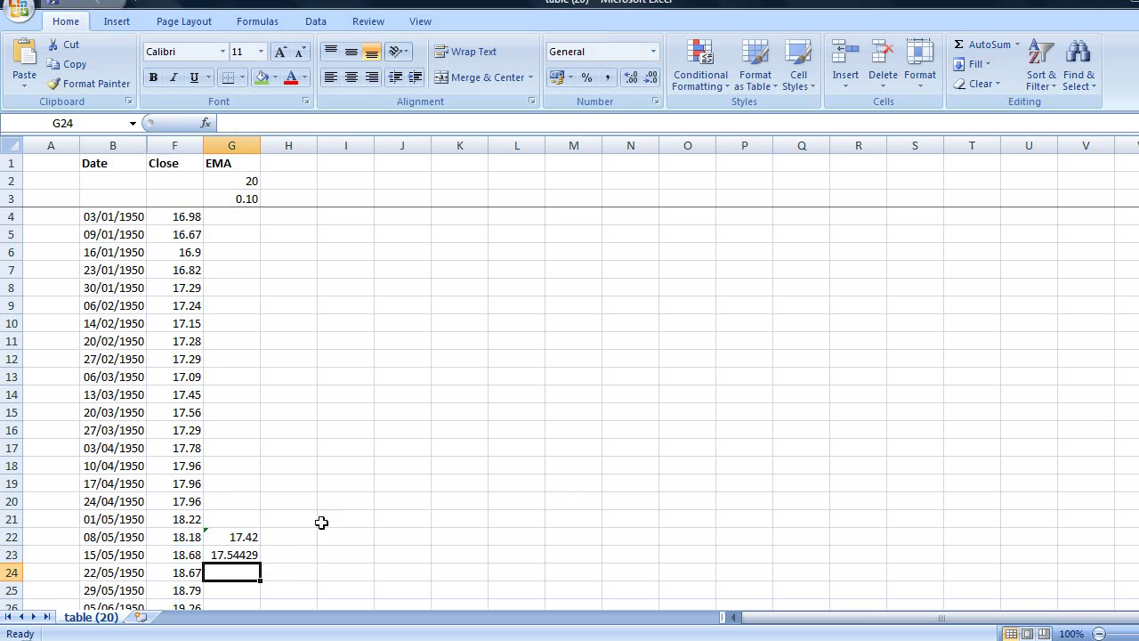
Reduce the EMA value in G23 to two decimal places
click(233, 553)
click(651, 79)
click(651, 78)
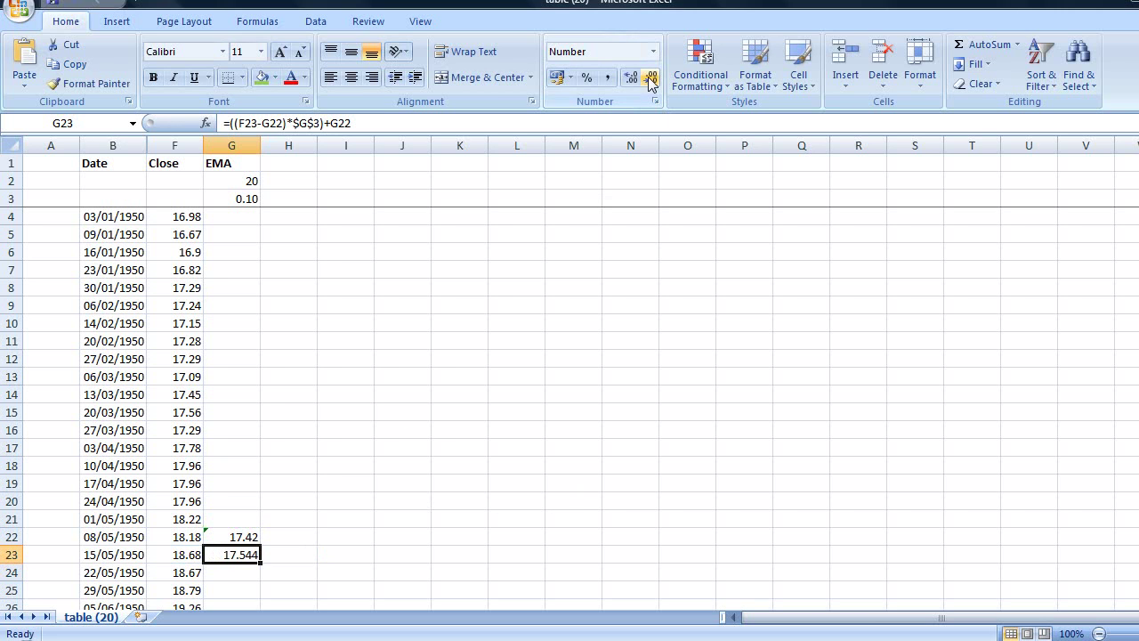
click(652, 78)
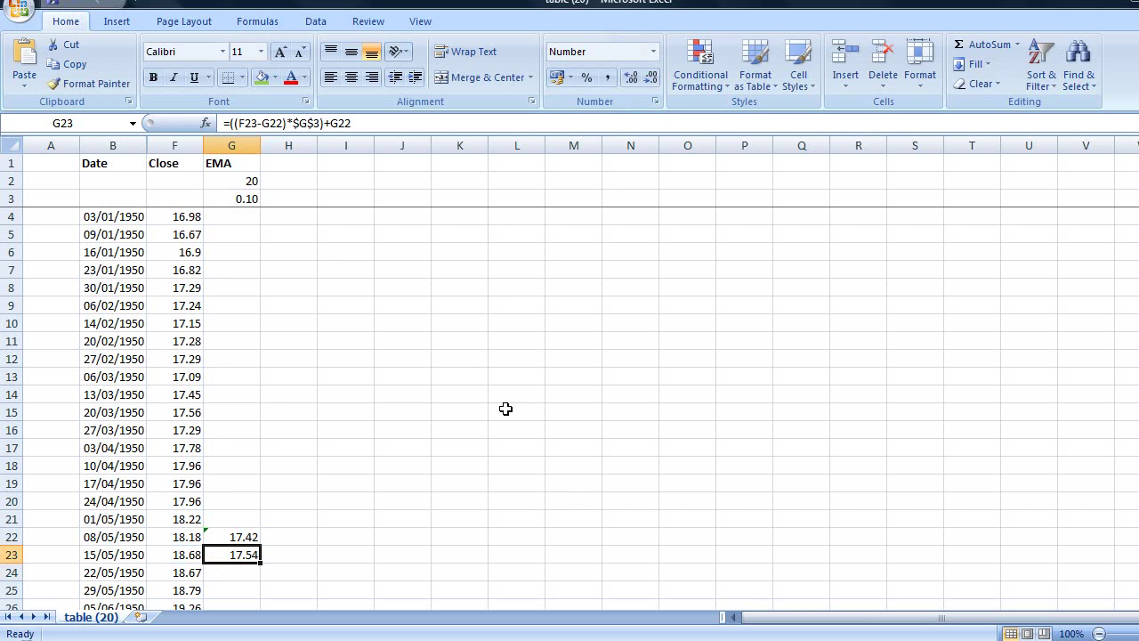
Fill the EMA formula from G23 down the column for all remaining dates and look over the filled rows
scroll(506, 407, down, 3)
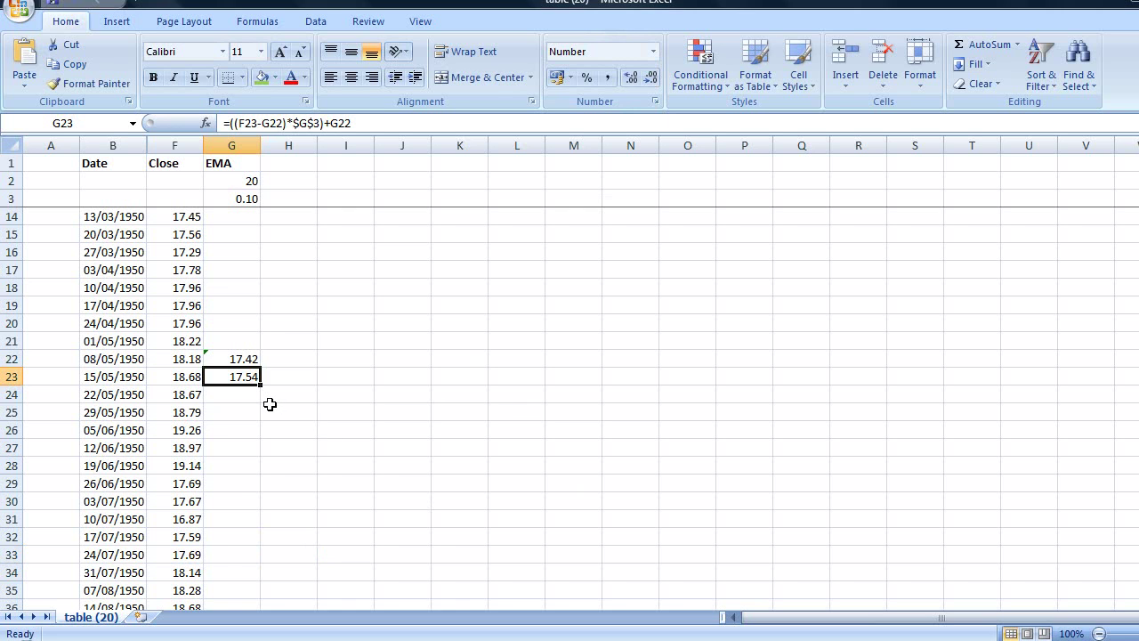
click(245, 409)
click(237, 377)
double_click(261, 385)
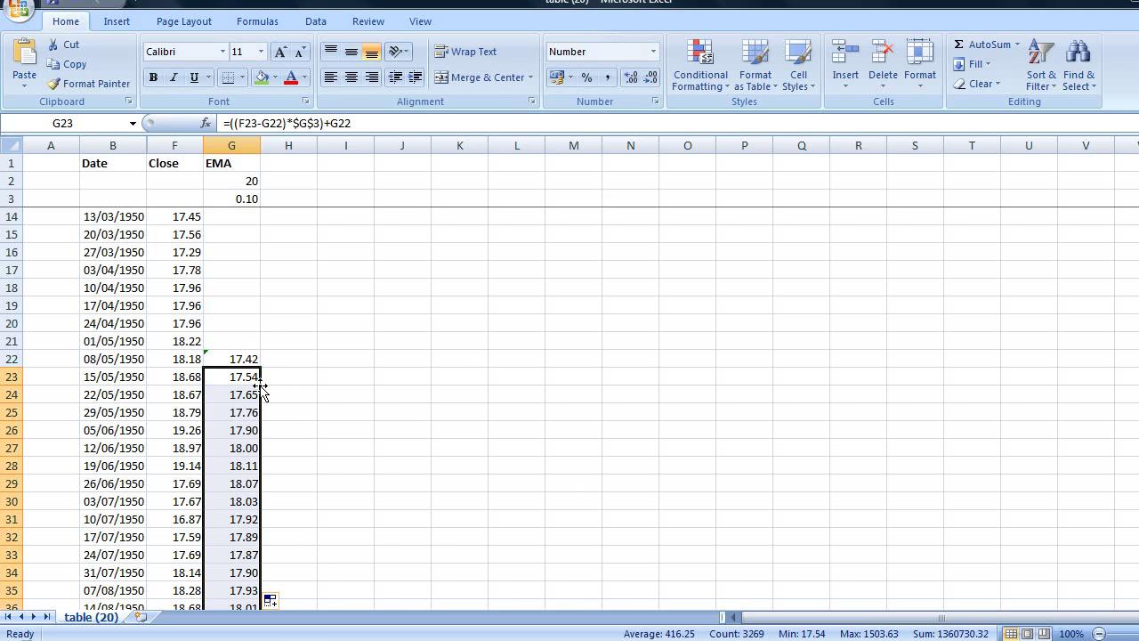
scroll(327, 397, down, 7)
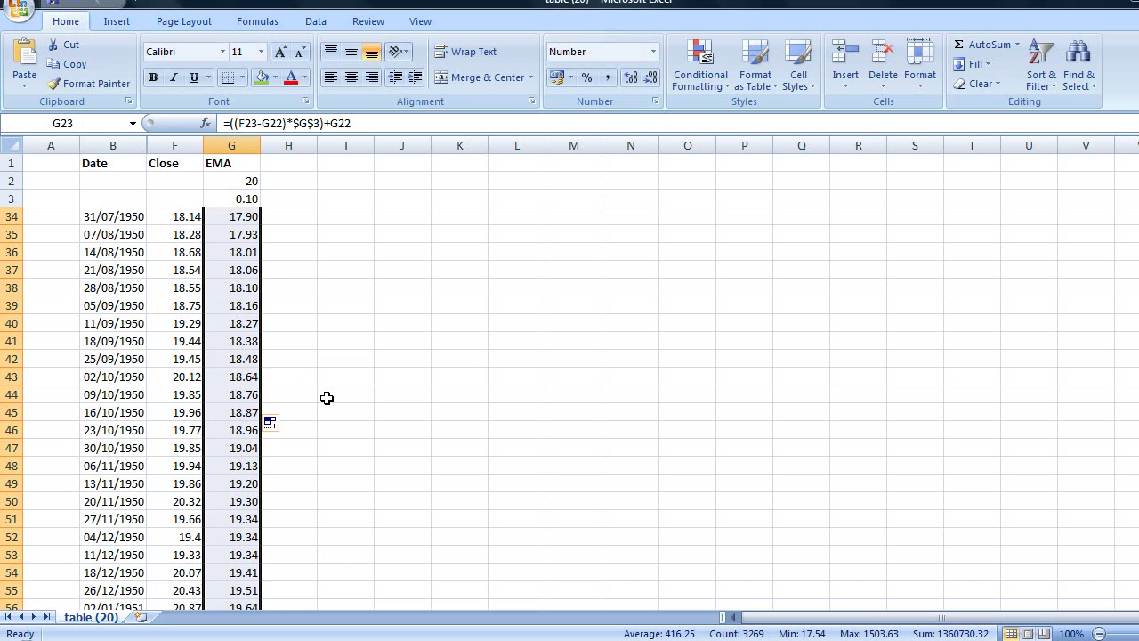
scroll(327, 398, down, 17)
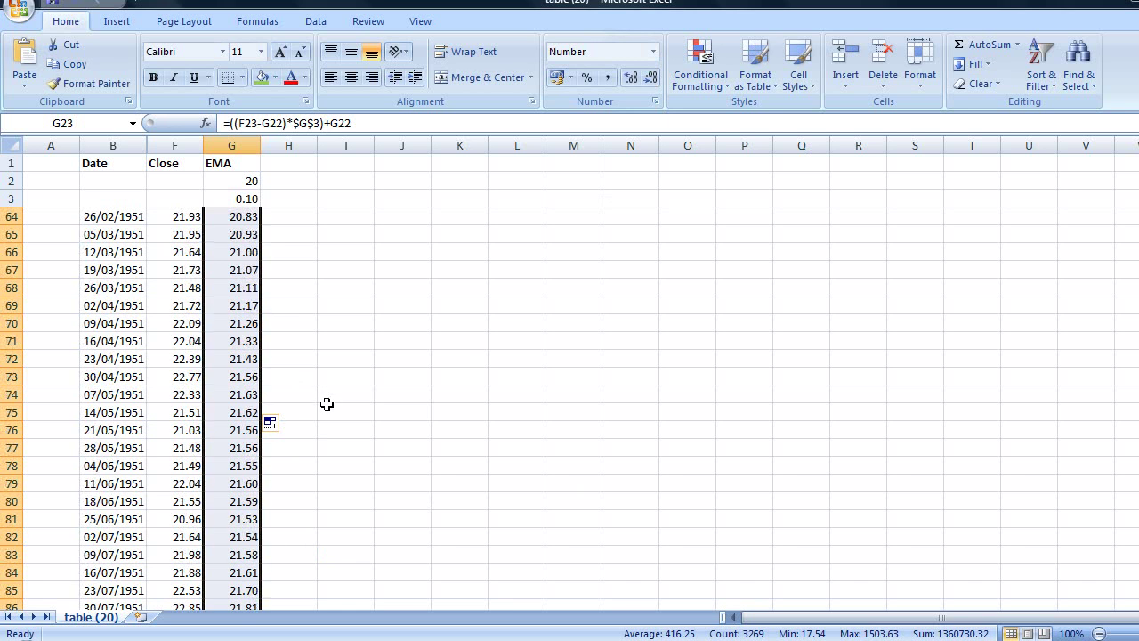
scroll(328, 403, down, 10)
scroll(331, 399, up, 20)
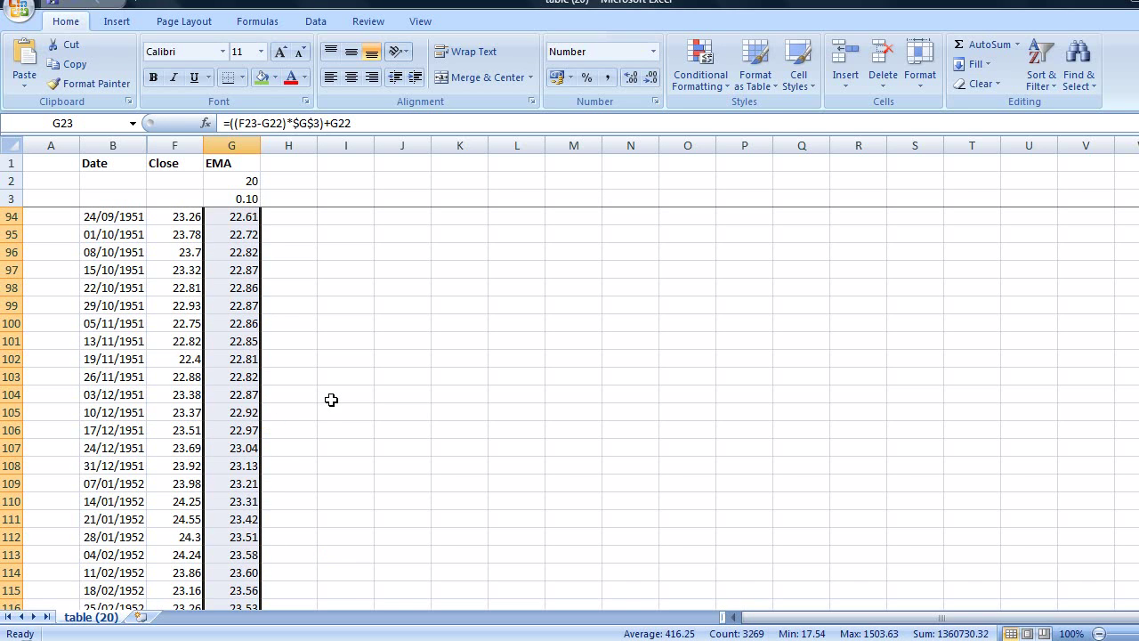
scroll(330, 399, up, 7)
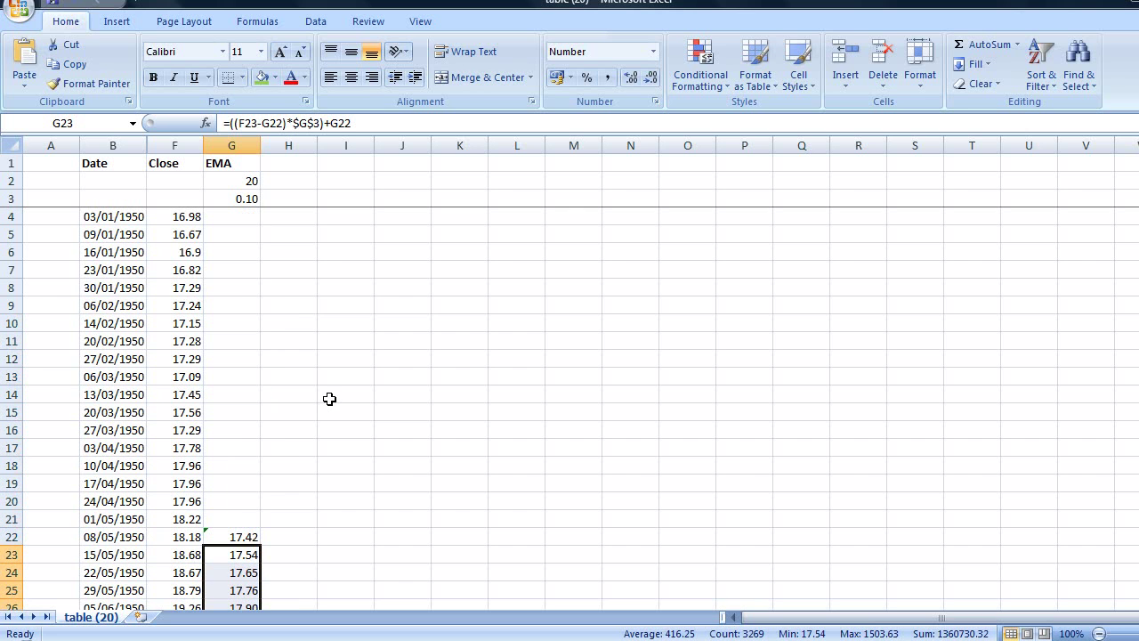
Widen column H slightly and enter the header Buy Index in H1
click(306, 164)
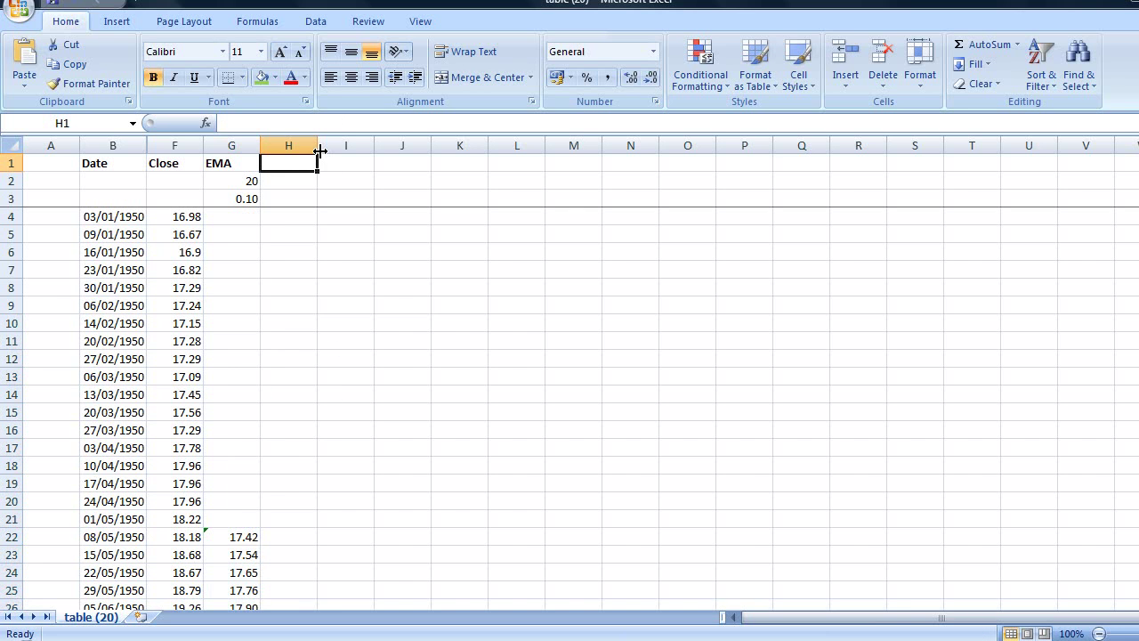
drag(318, 149, 319, 149)
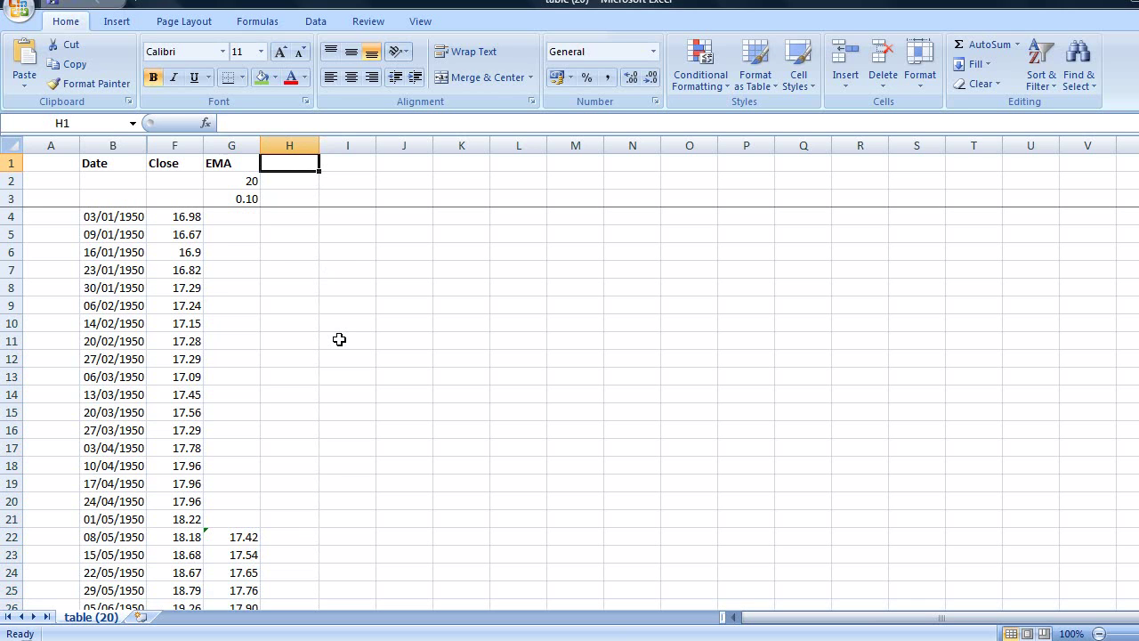
text(Bu)
key(BackSpace)
text(u)
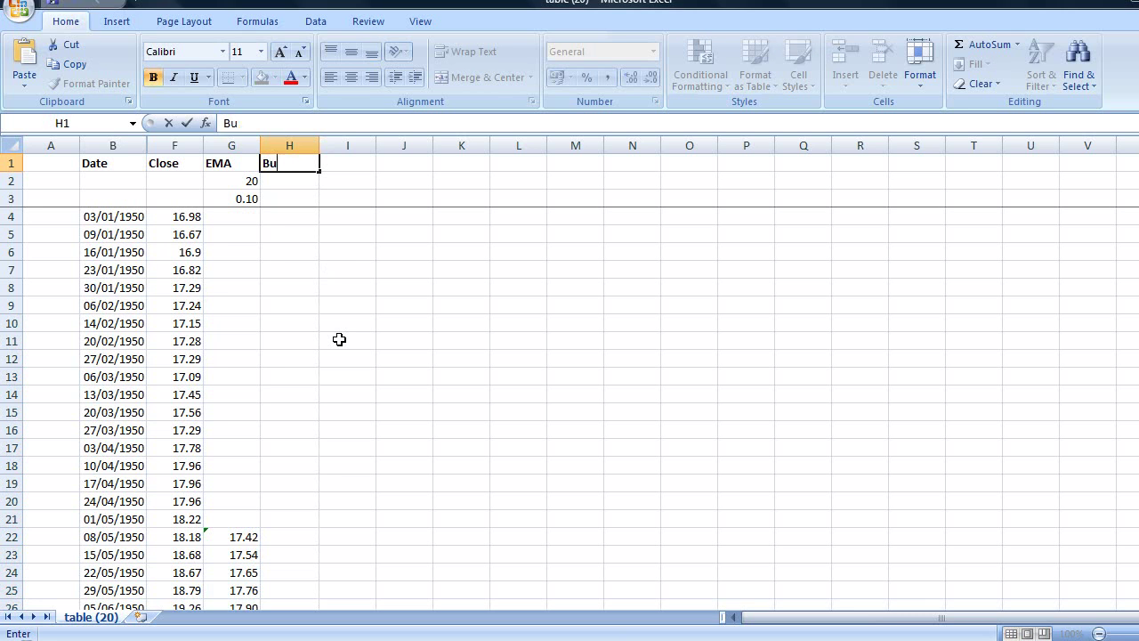
text(y Index)
key(Return)
key(Return)
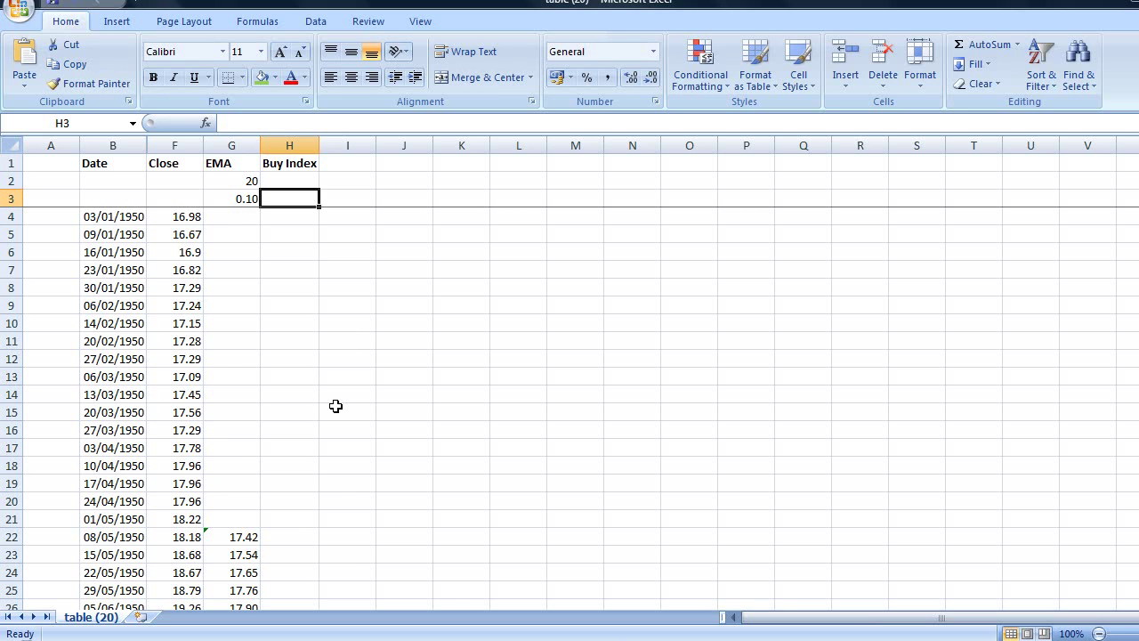
scroll(336, 406, down, 3)
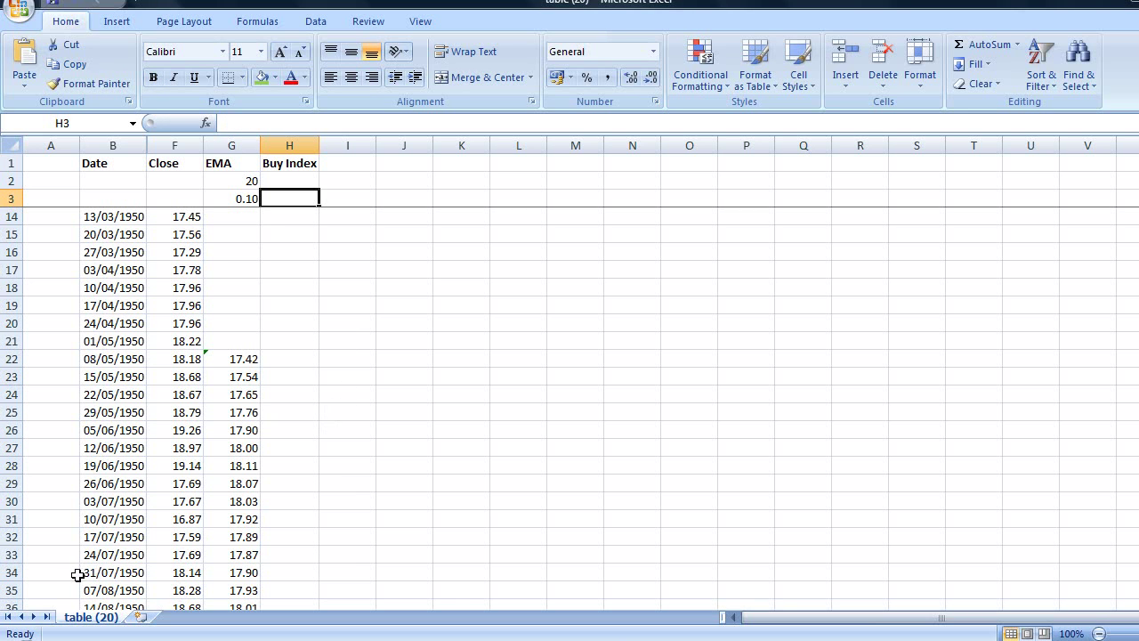
click(45, 574)
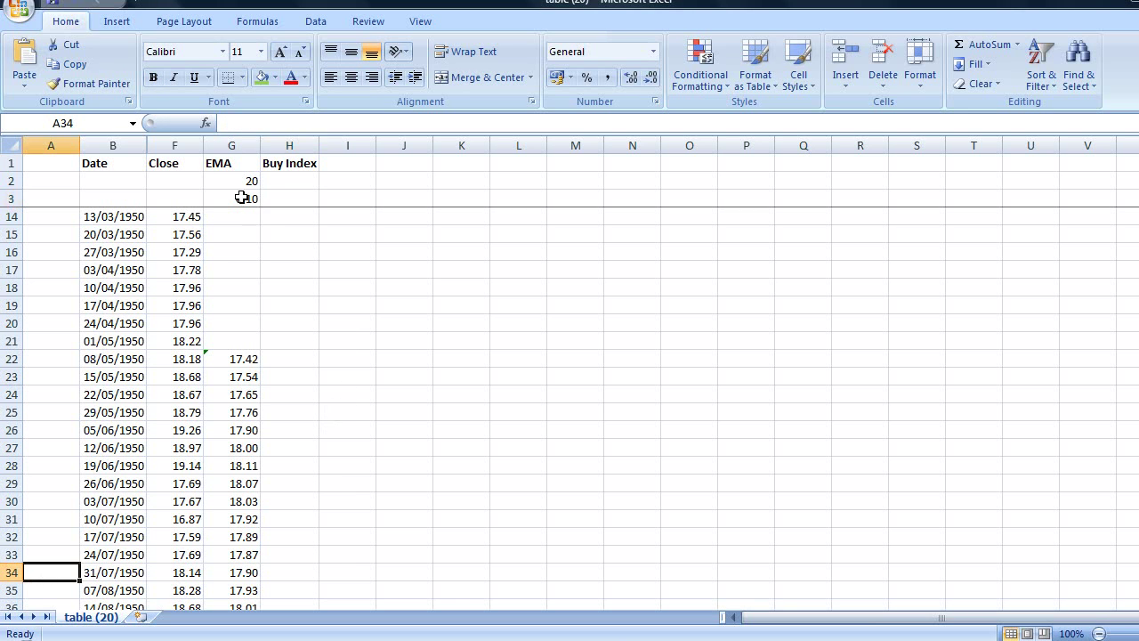
Fill cell A34 with green to mark the starting row, and enter 1000 as the Buy Index starting value in H3
click(262, 81)
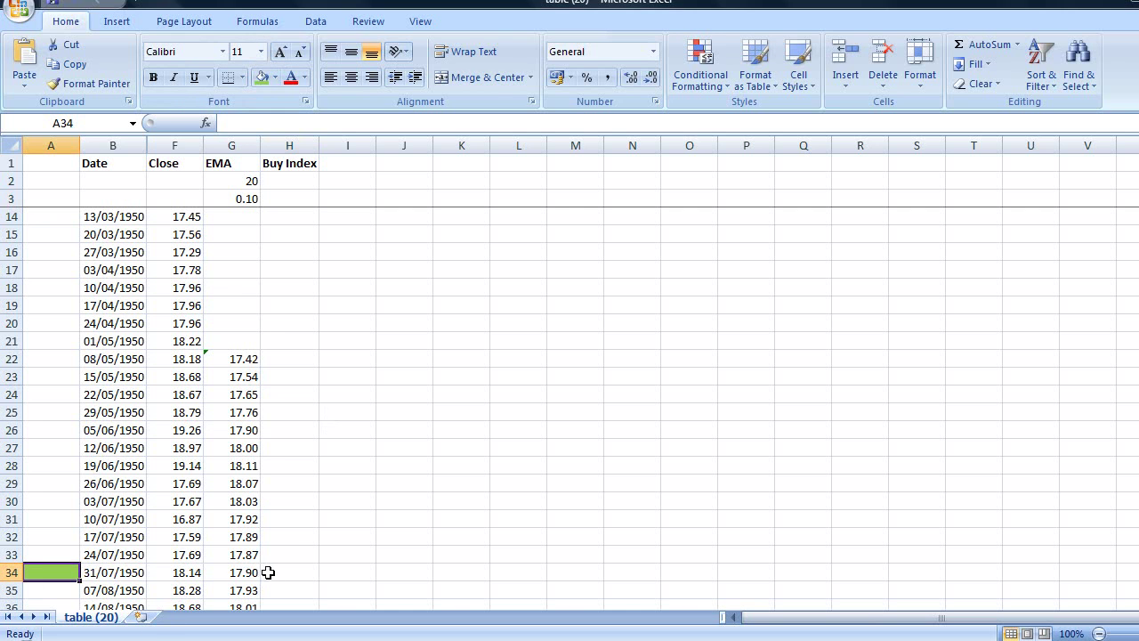
click(294, 196)
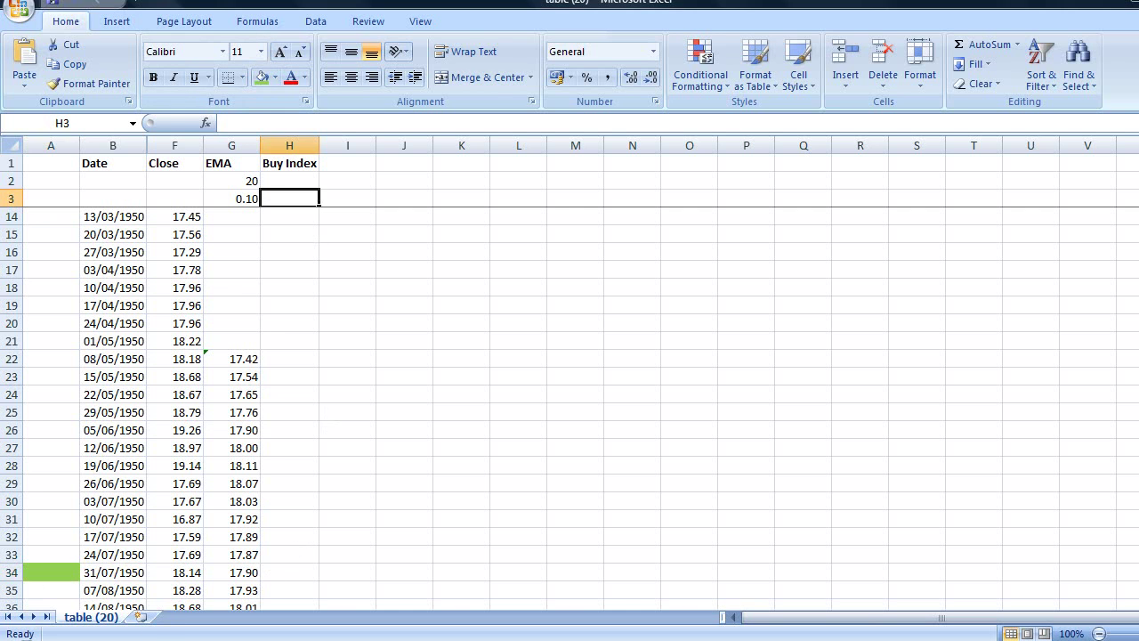
text(1000)
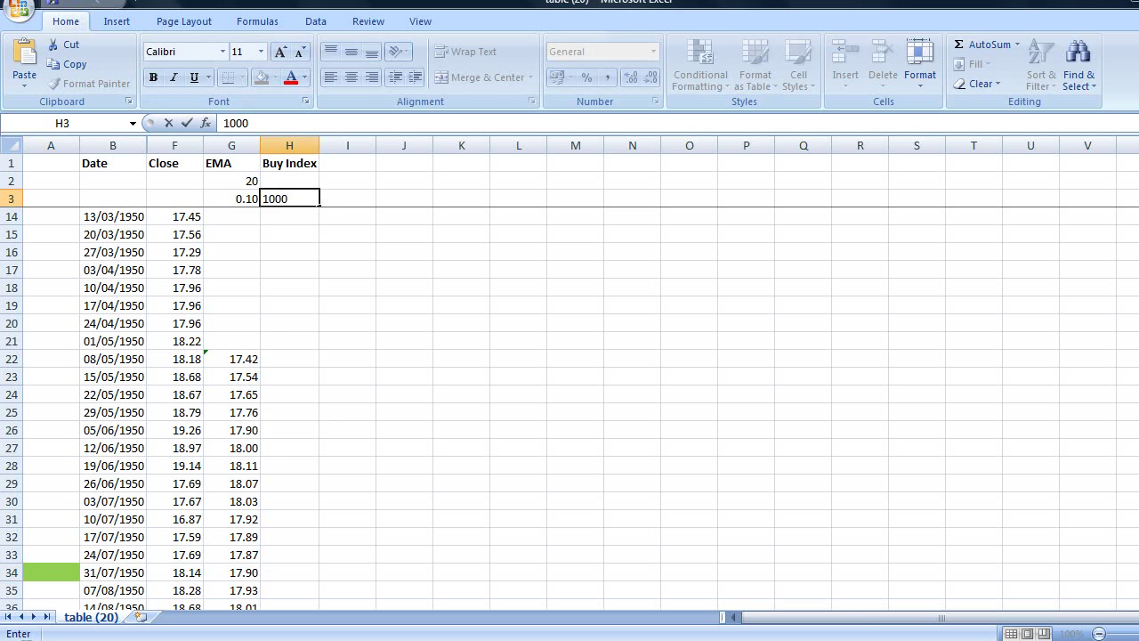
key(Return)
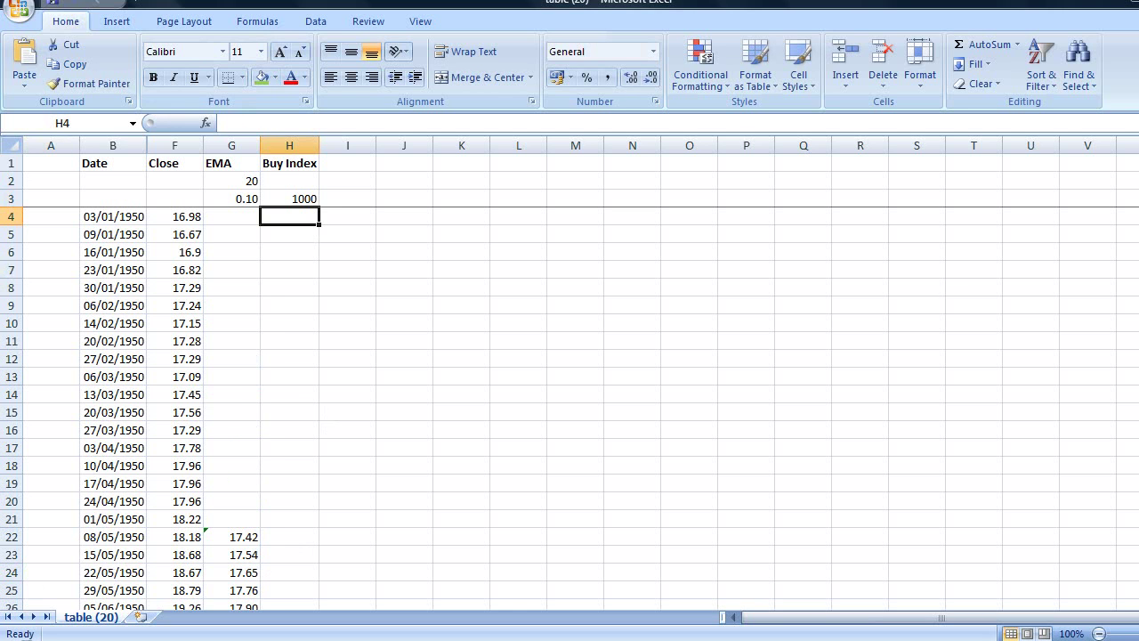
Link the Buy Index in H34, on the 31/07/1950 row, to the starting value with =H3
scroll(252, 389, down, 3)
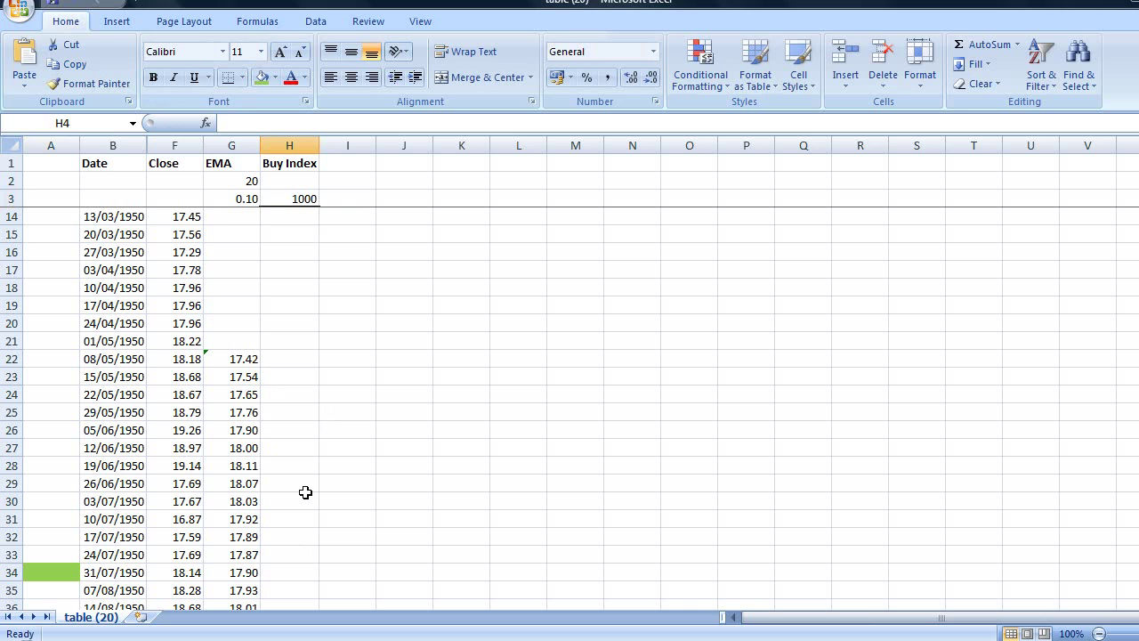
click(285, 572)
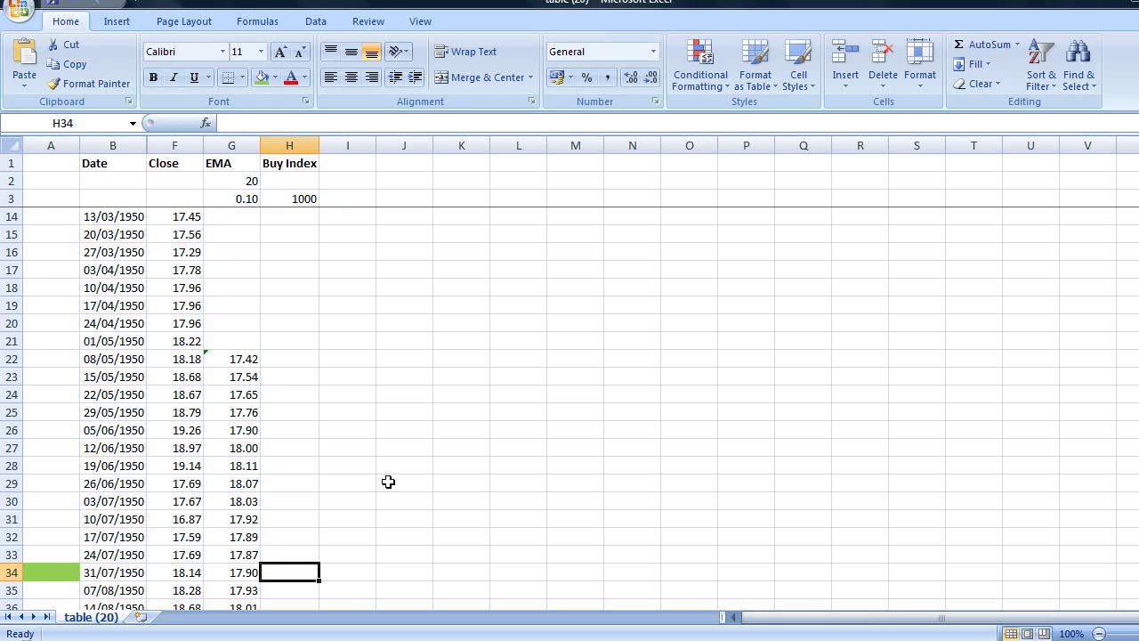
text(=)
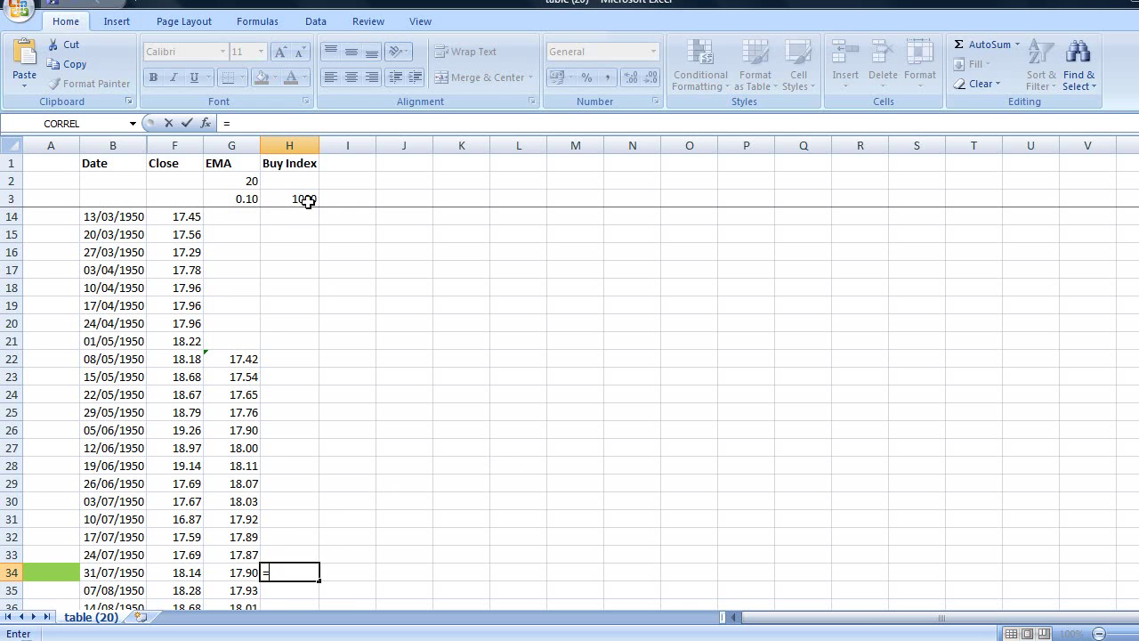
click(300, 199)
key(Return)
Enter the Buy Index formula =(F35/F34)*H34 in H35
scroll(377, 394, down, 3)
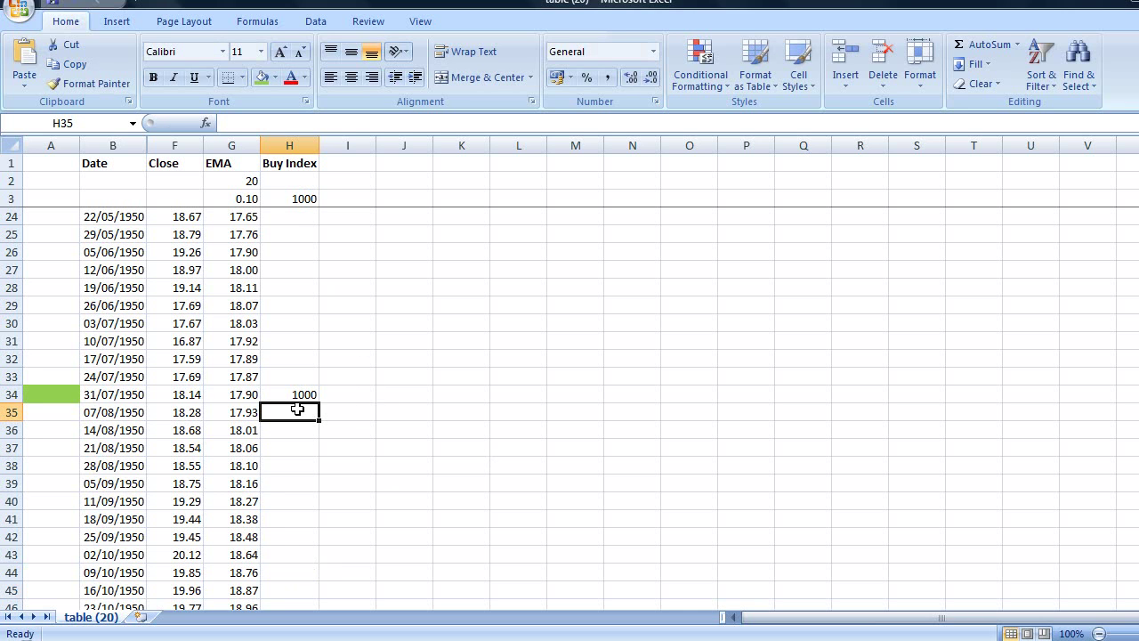
text(=)
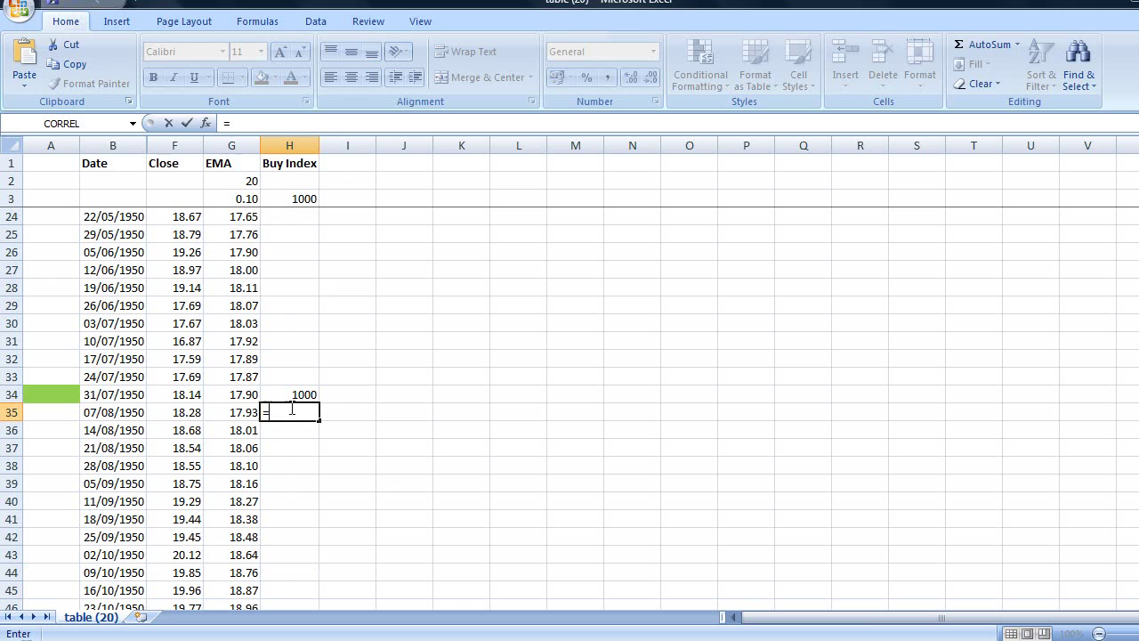
text(()
click(174, 412)
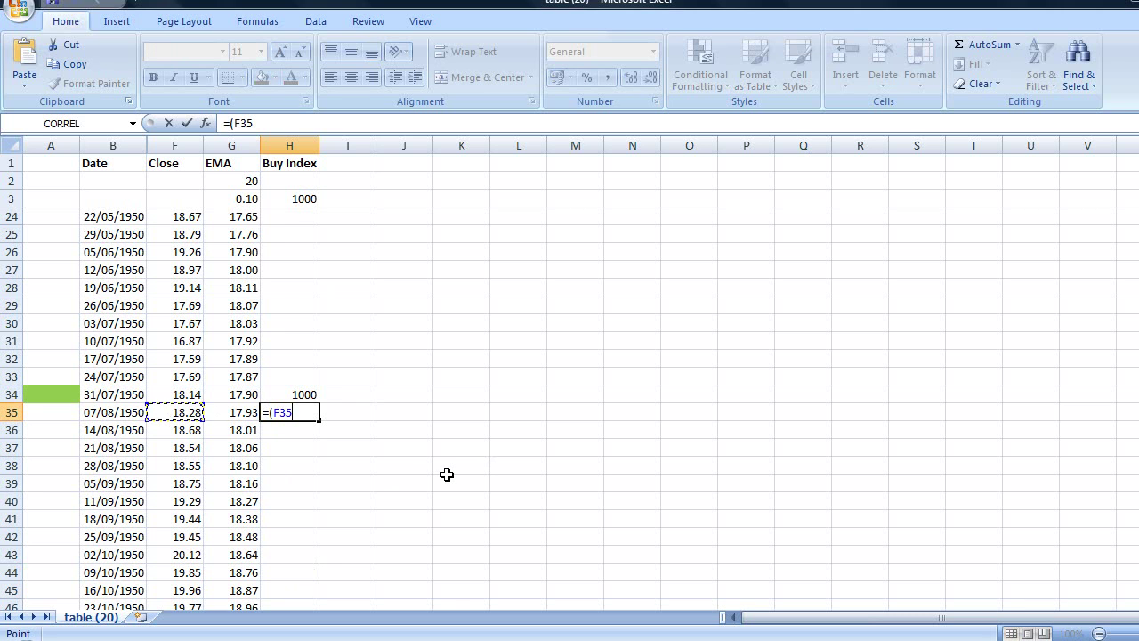
text(/)
click(187, 396)
text())
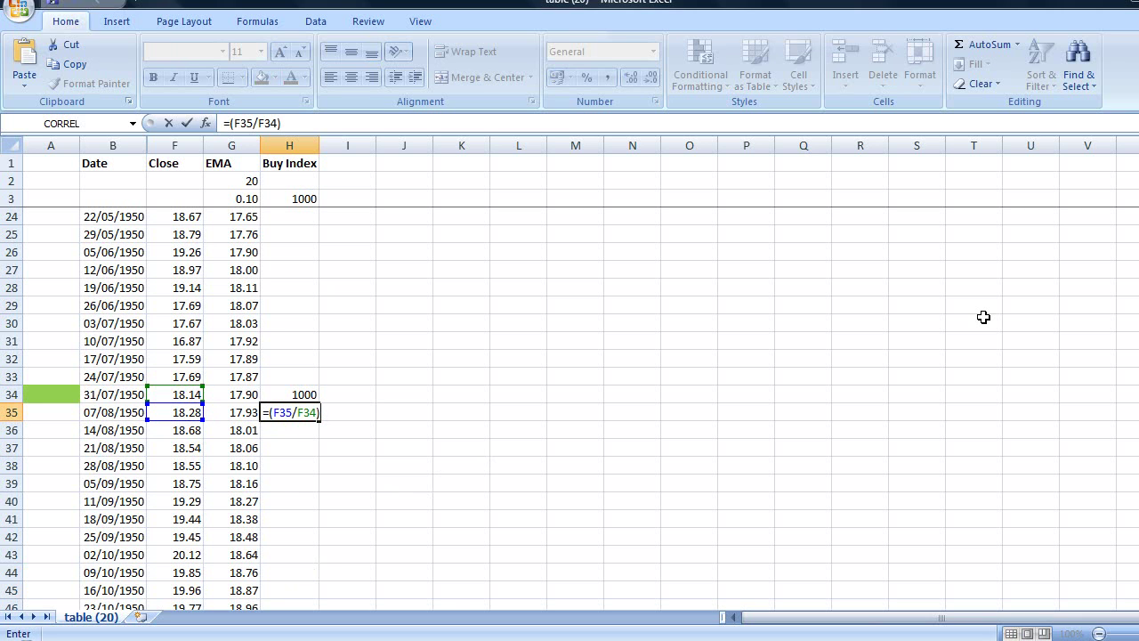
text(*)
click(306, 395)
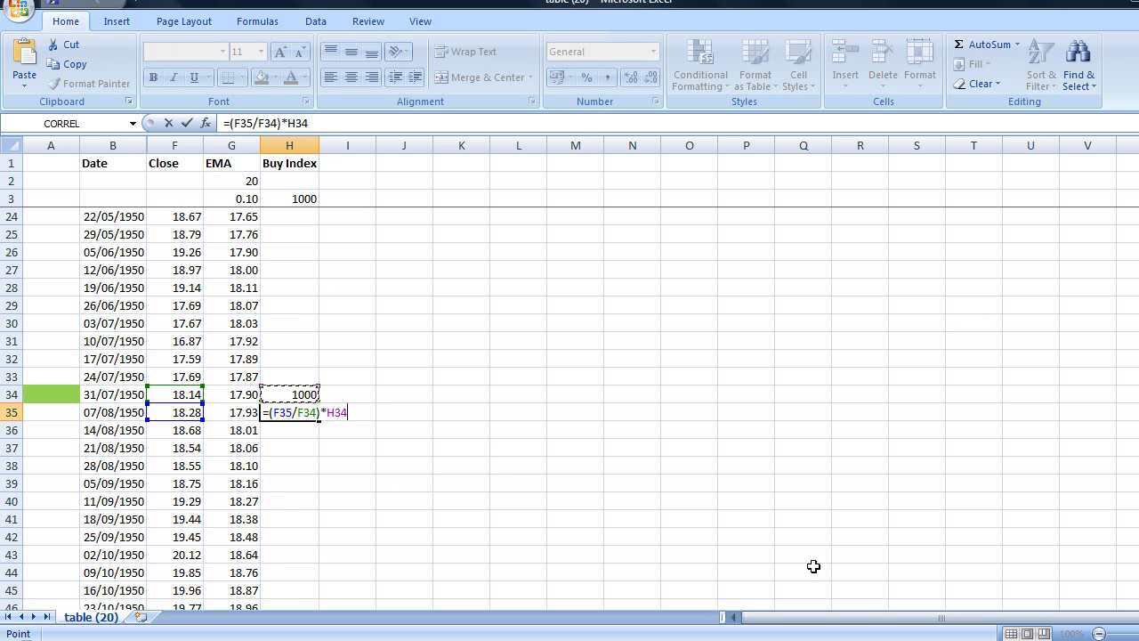
key(Return)
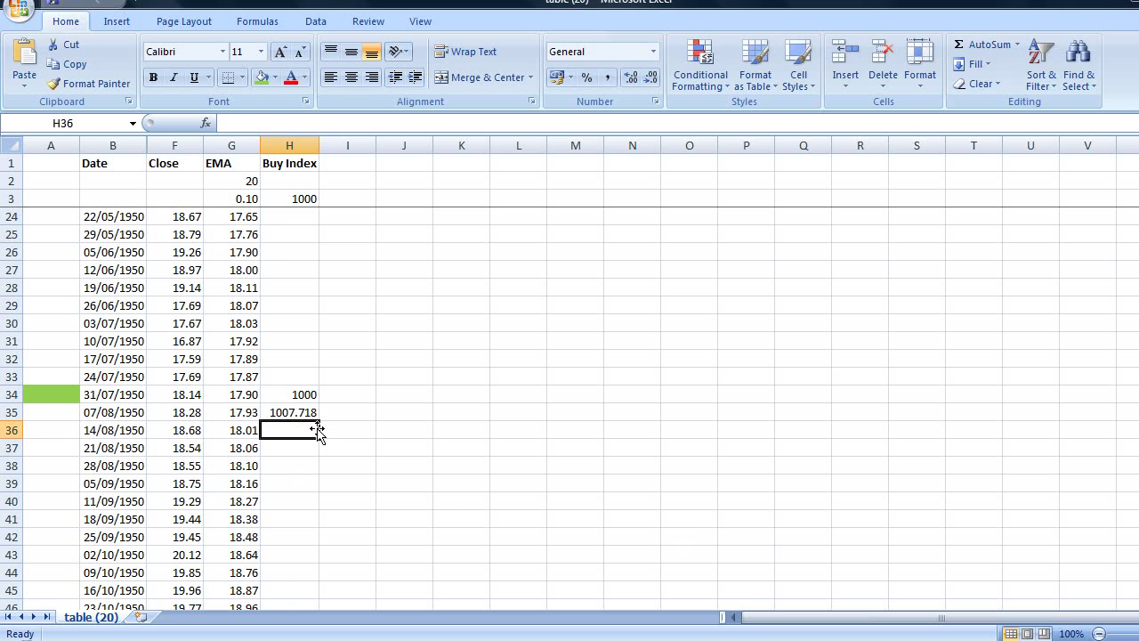
Reduce the Buy Index value in H35 to zero decimal places
click(307, 414)
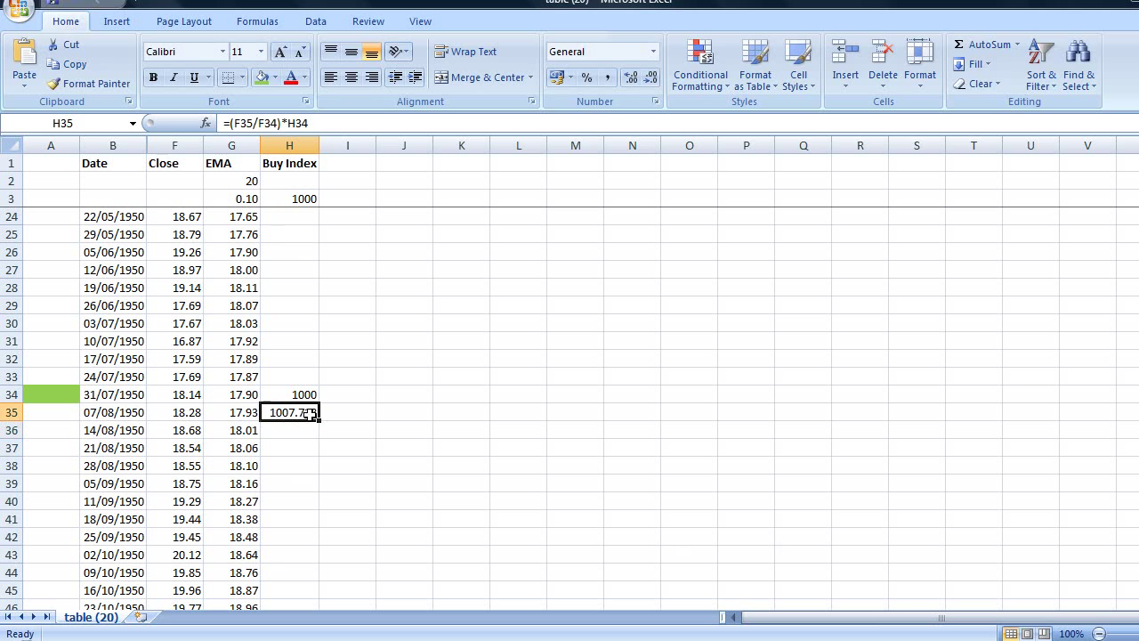
click(650, 78)
click(651, 77)
click(650, 78)
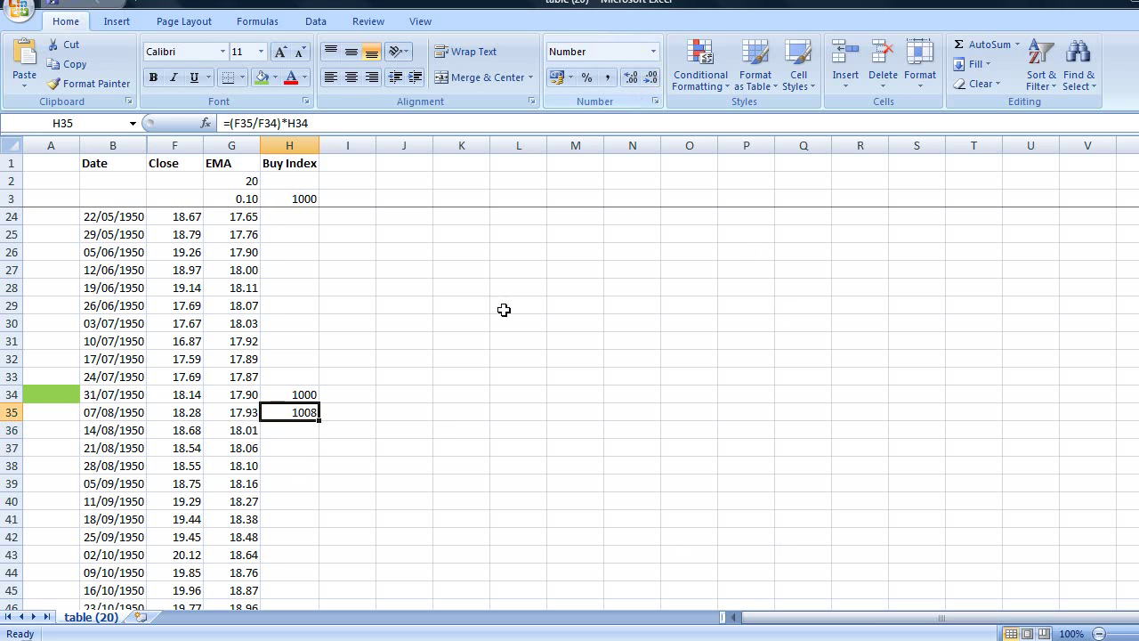
Fill the Buy Index formula from H35 down the column for all remaining dates and look over the filled rows
click(310, 461)
click(300, 407)
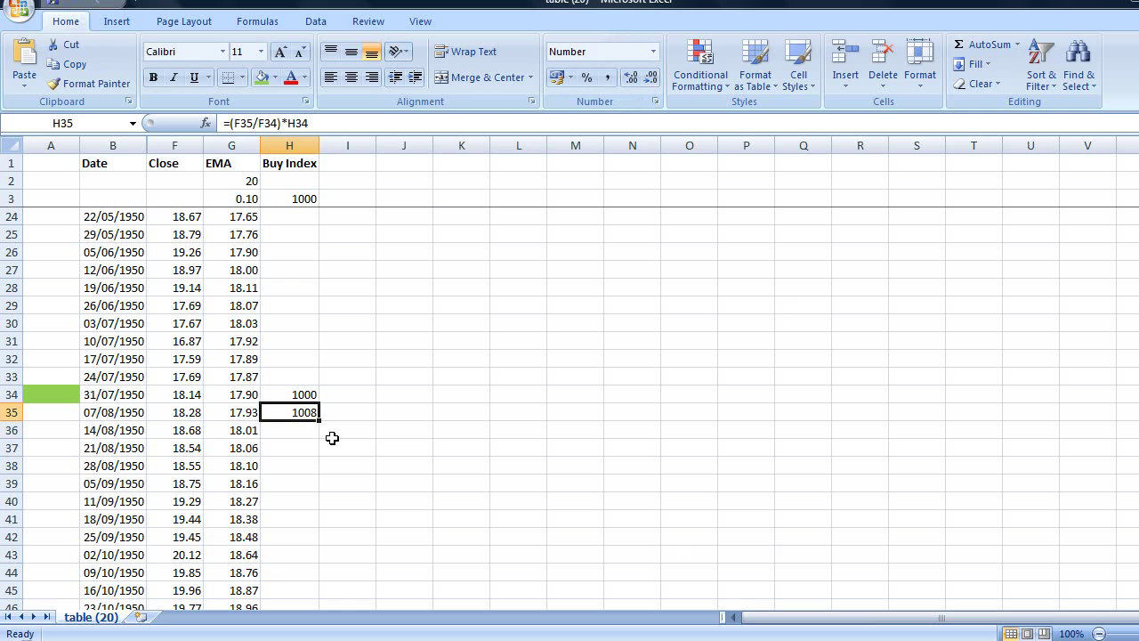
double_click(320, 420)
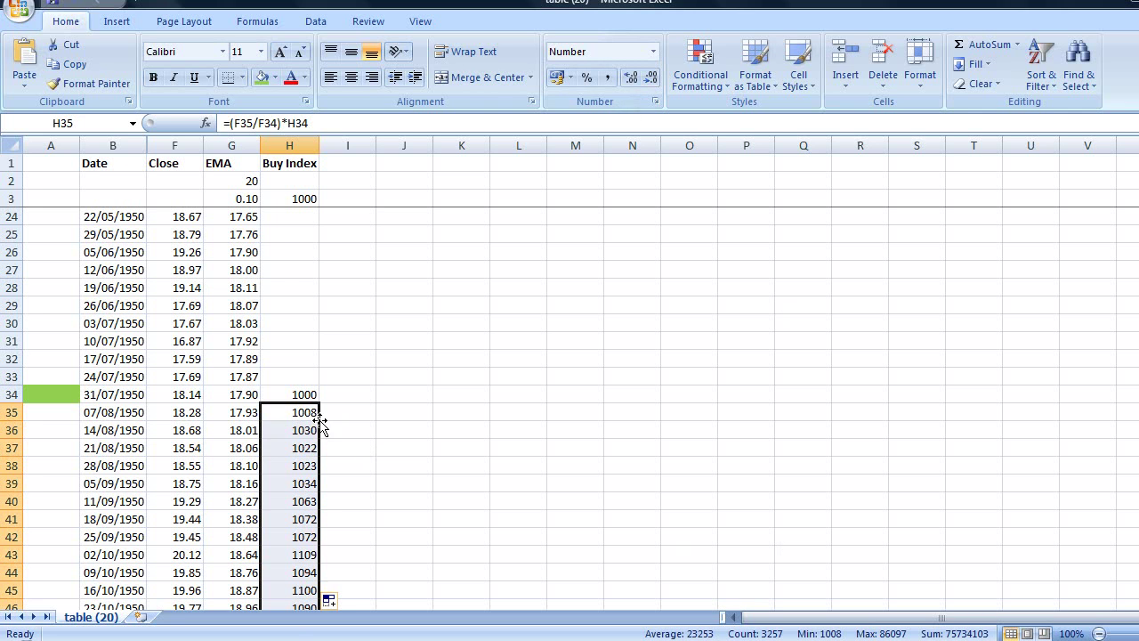
scroll(425, 430, down, 13)
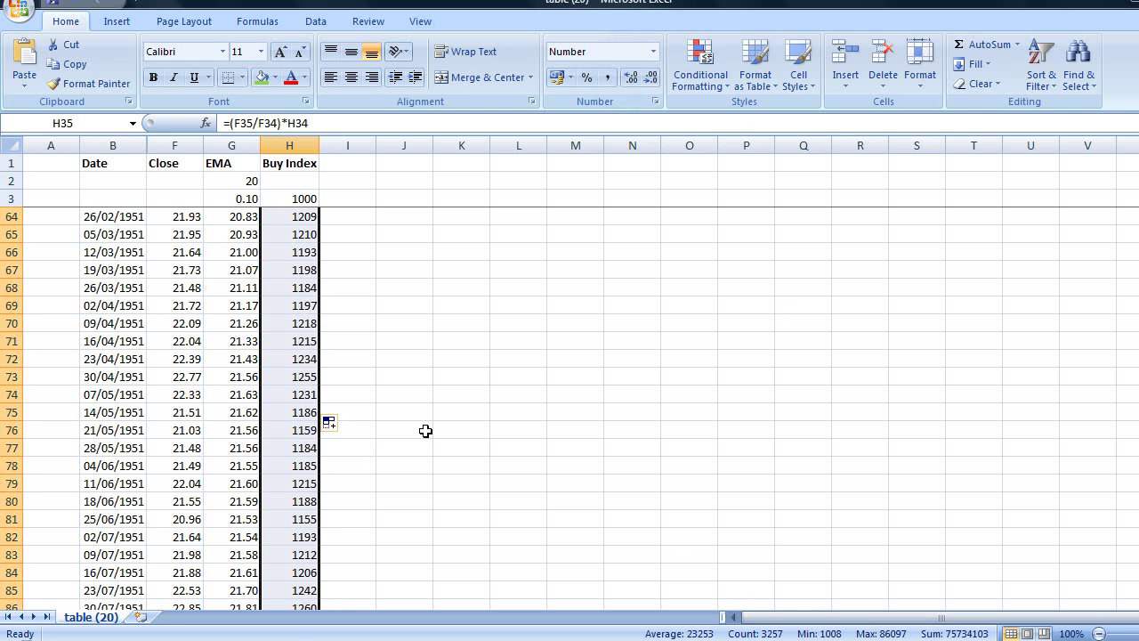
scroll(426, 431, down, 20)
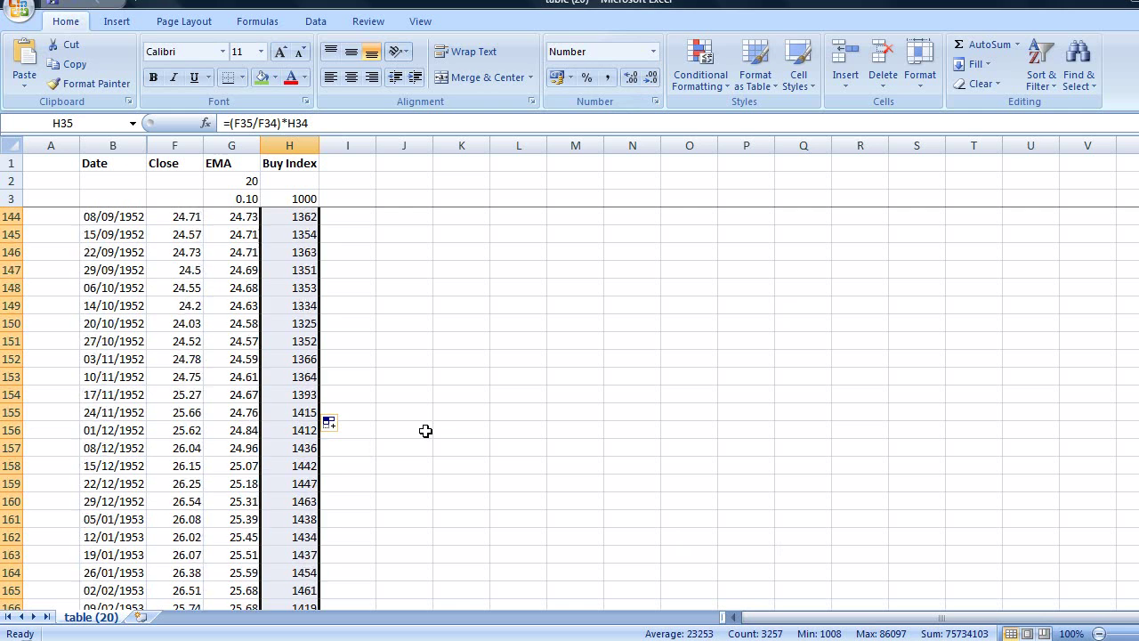
scroll(425, 431, down, 20)
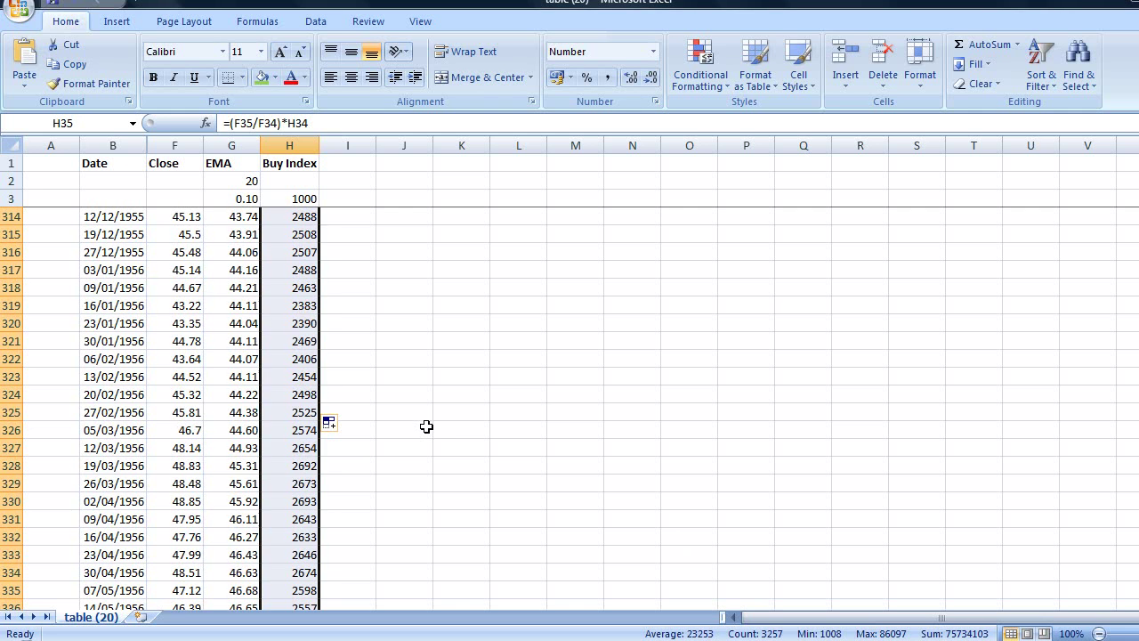
scroll(427, 427, up, 20)
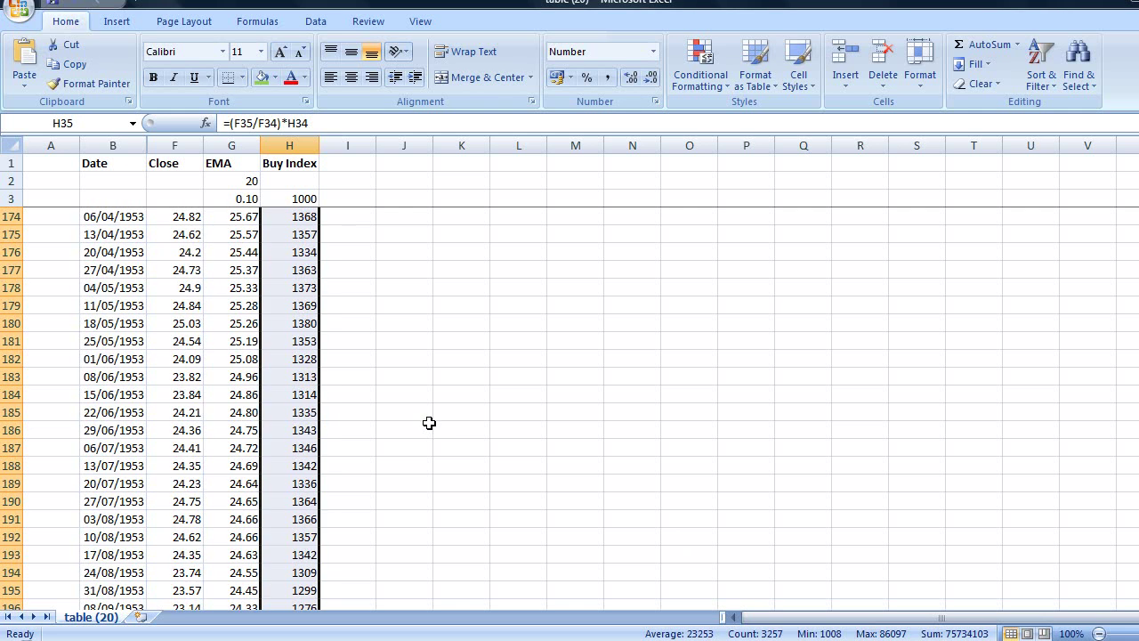
scroll(429, 423, up, 20)
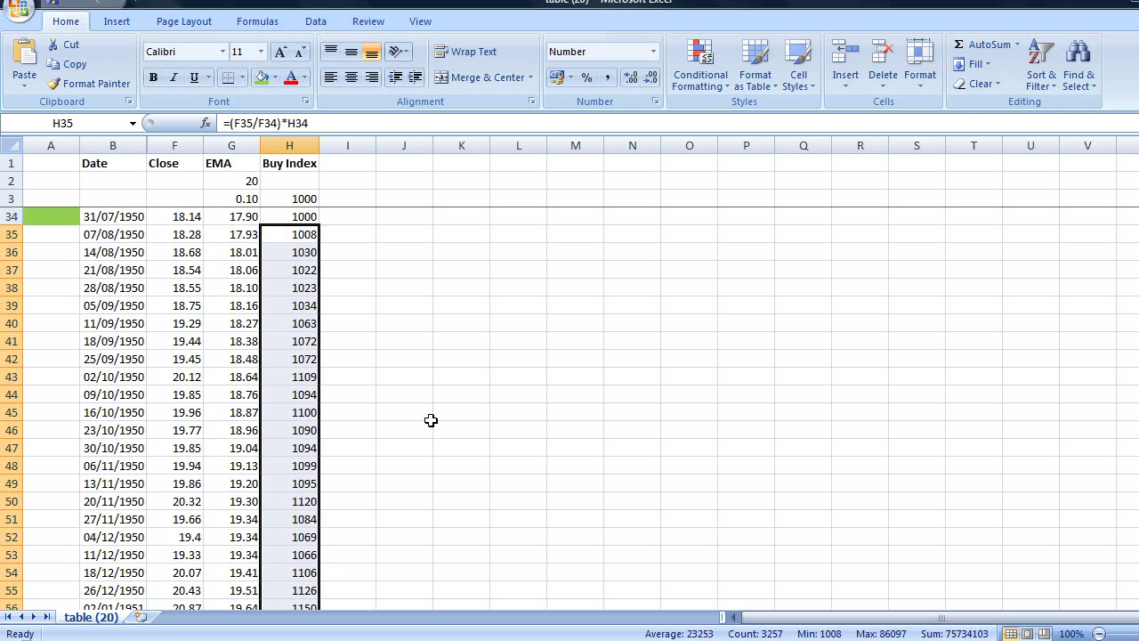
scroll(431, 420, up, 10)
scroll(431, 420, down, 3)
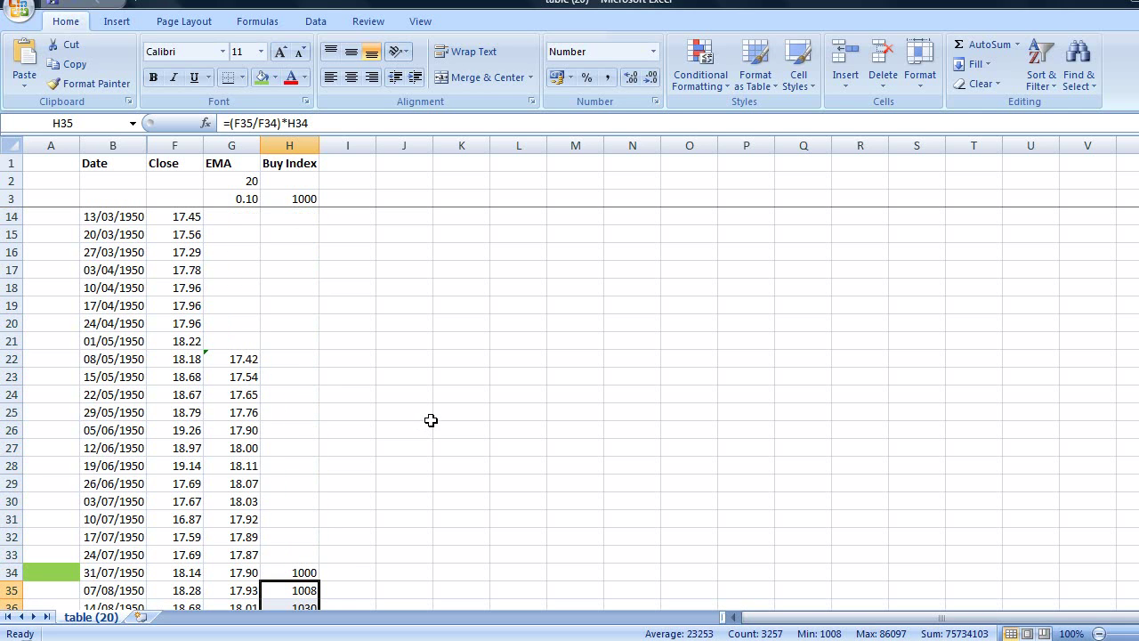
Enter the header Buy above EMA in I1 and widen column I to fit it
drag(376, 152, 394, 150)
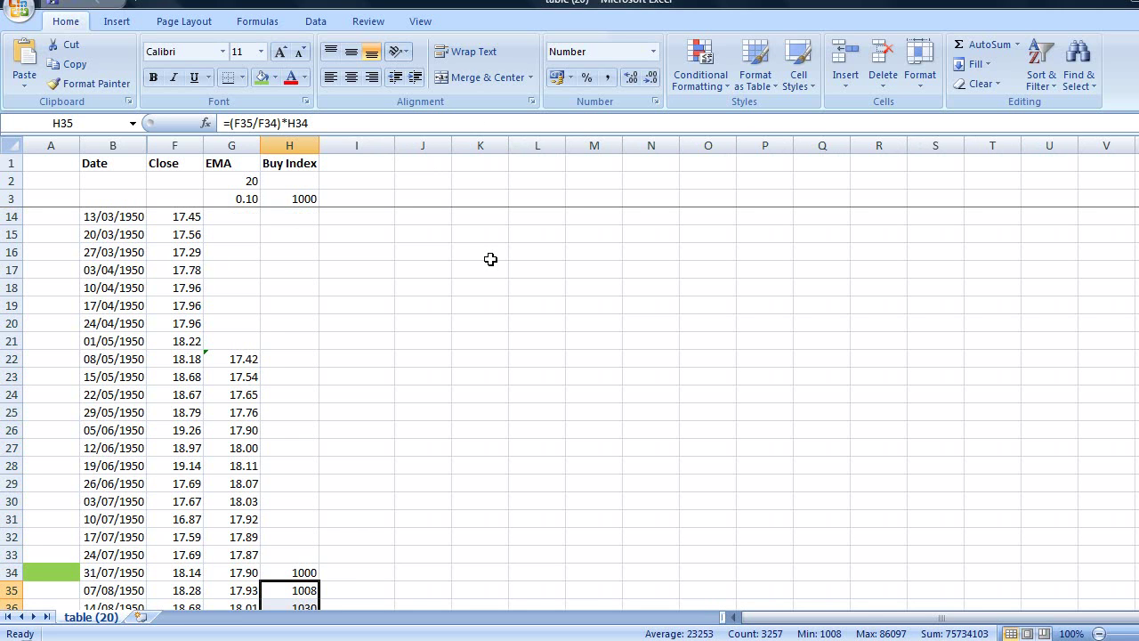
click(357, 165)
text(B)
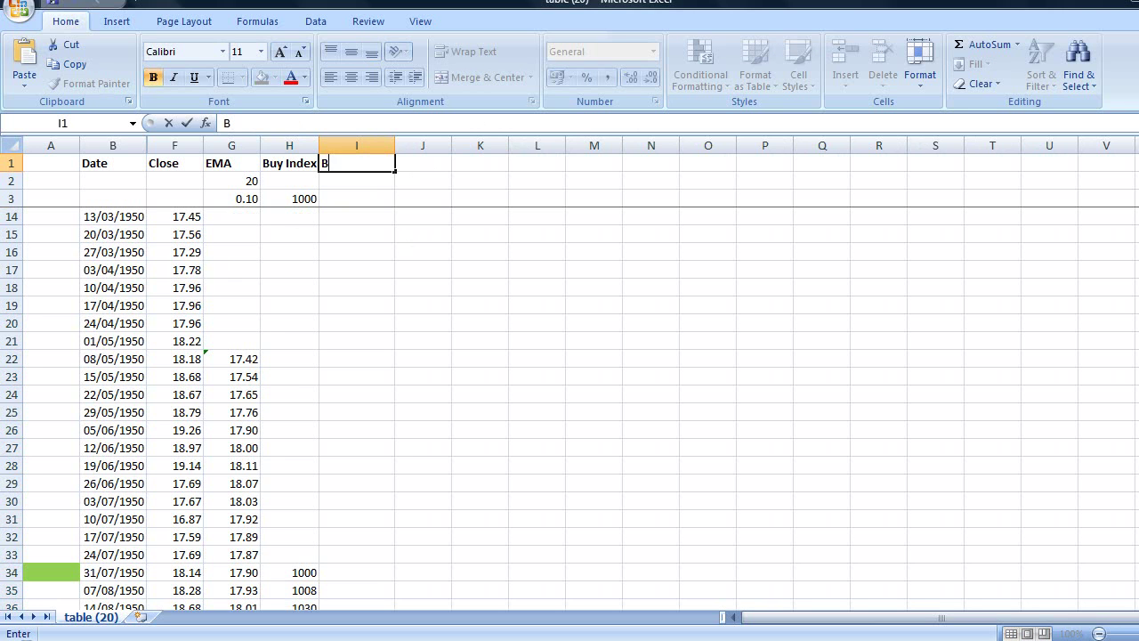
text(uy above EMA)
key(Return)
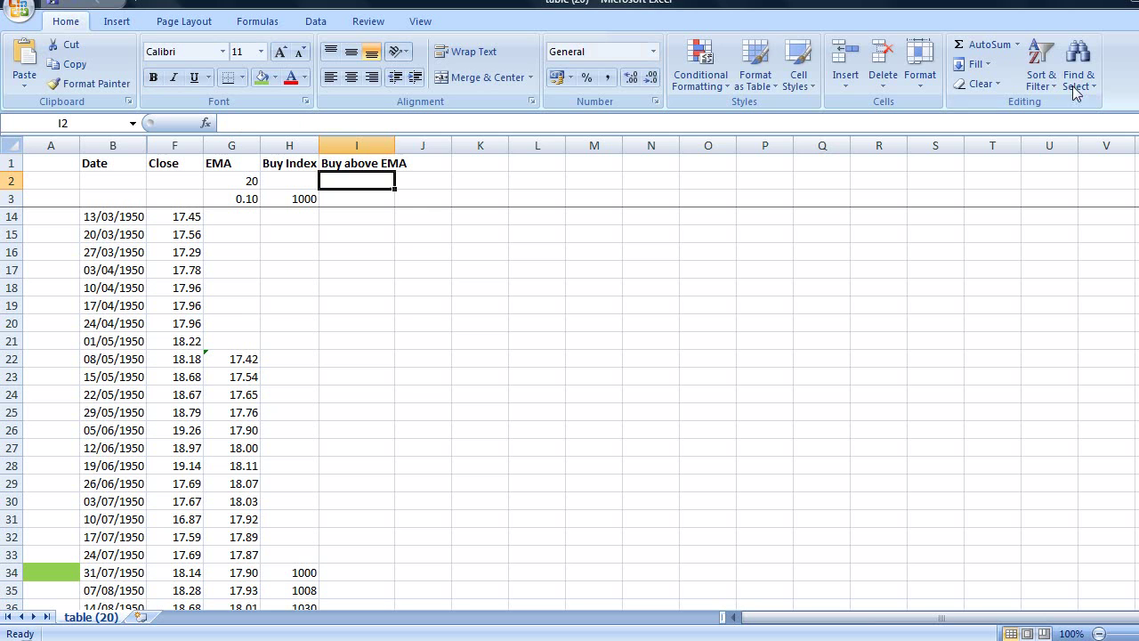
drag(397, 141, 410, 143)
Enter 1000 as the Buy above EMA starting value in I3 and link I34 to it with =I3
click(351, 201)
text(1000)
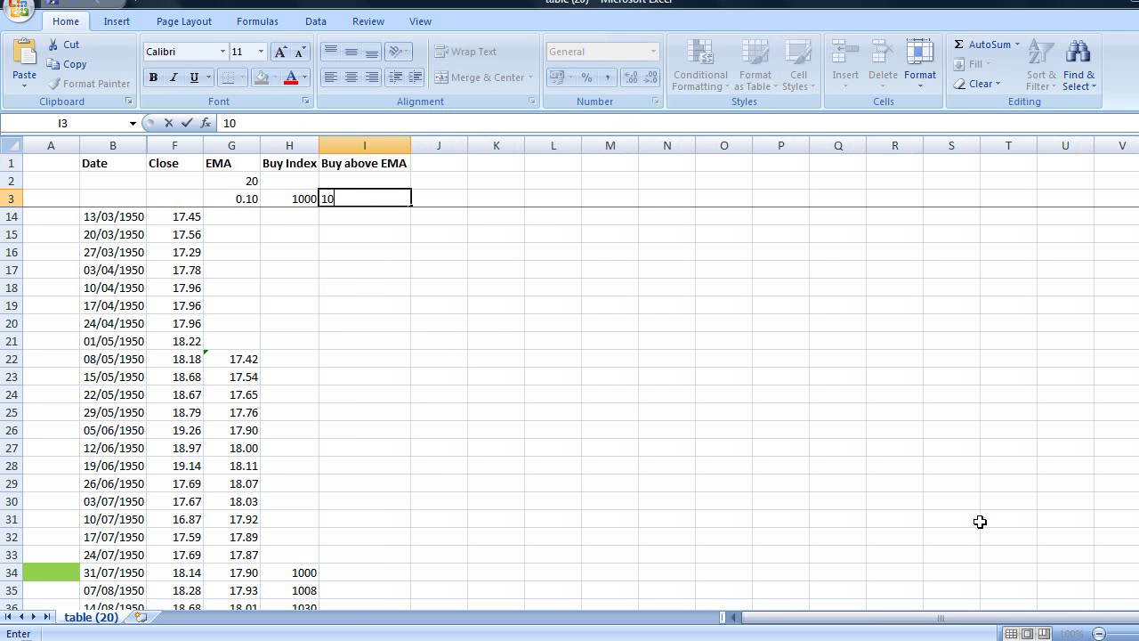
click(341, 574)
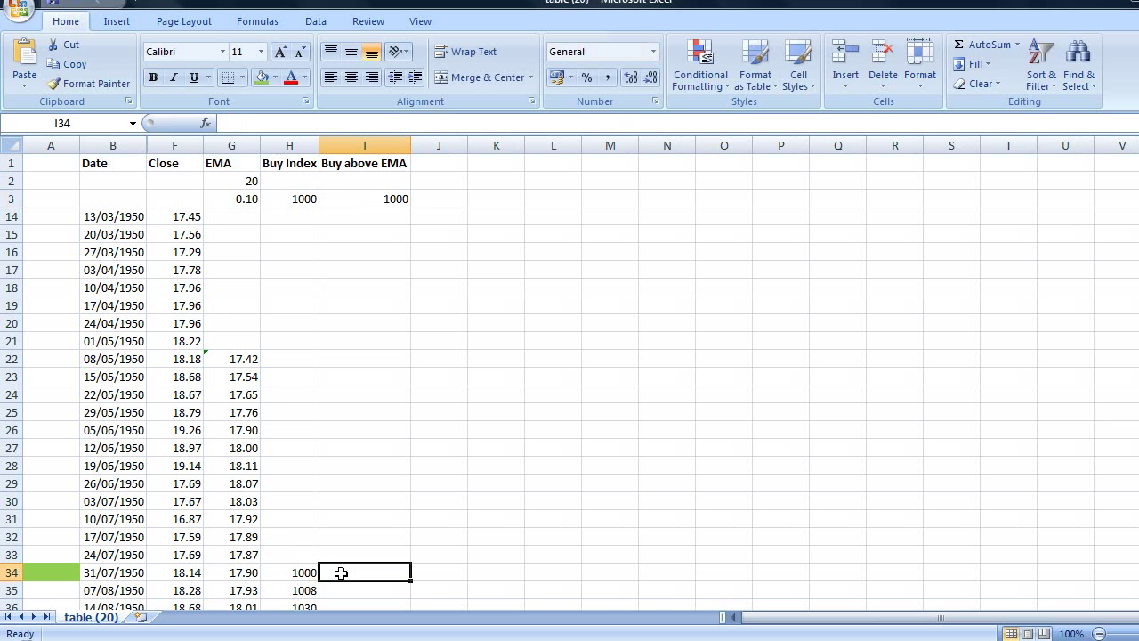
text(=)
click(394, 199)
key(Return)
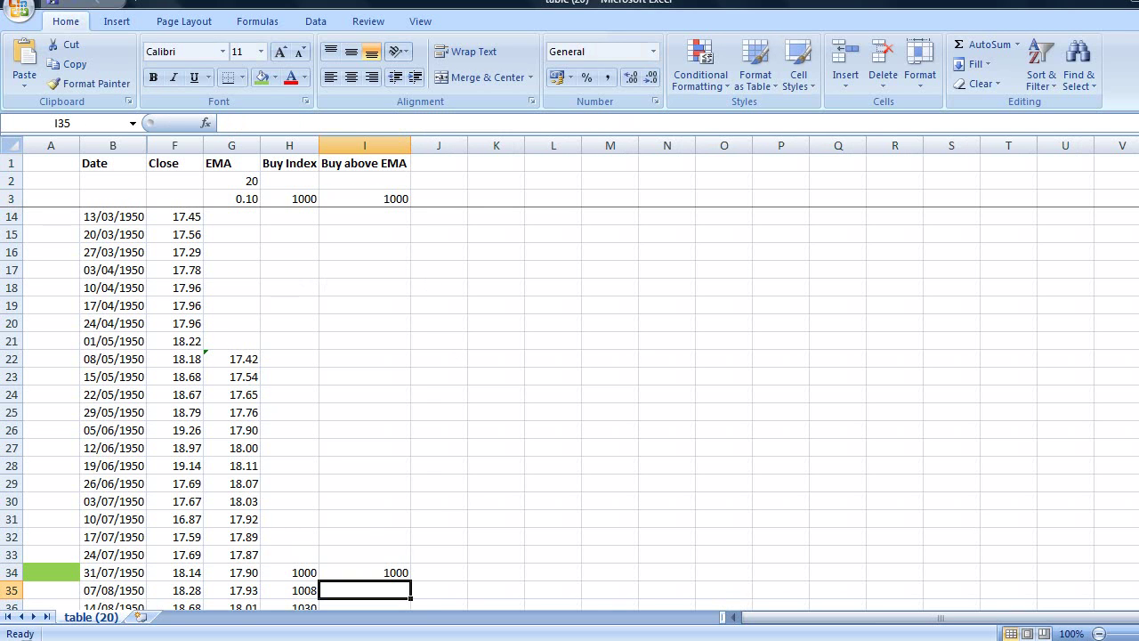
Enter the Buy above EMA formula =IF(F34>G34,(F35/F34)*I34,I34) in I35
scroll(570, 410, down, 2)
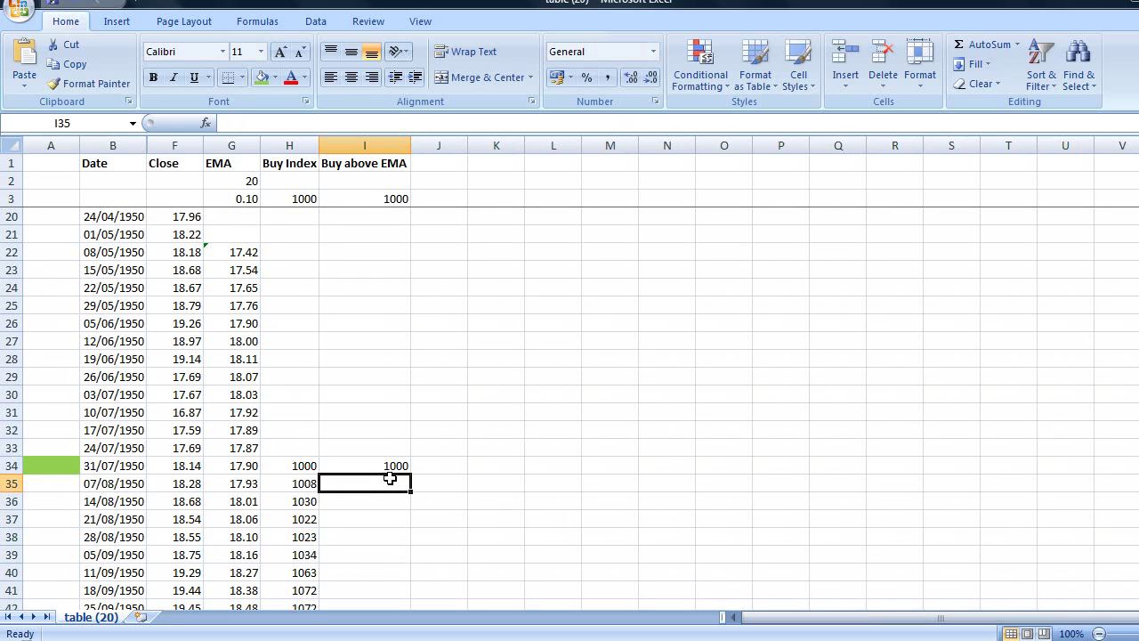
text(=)
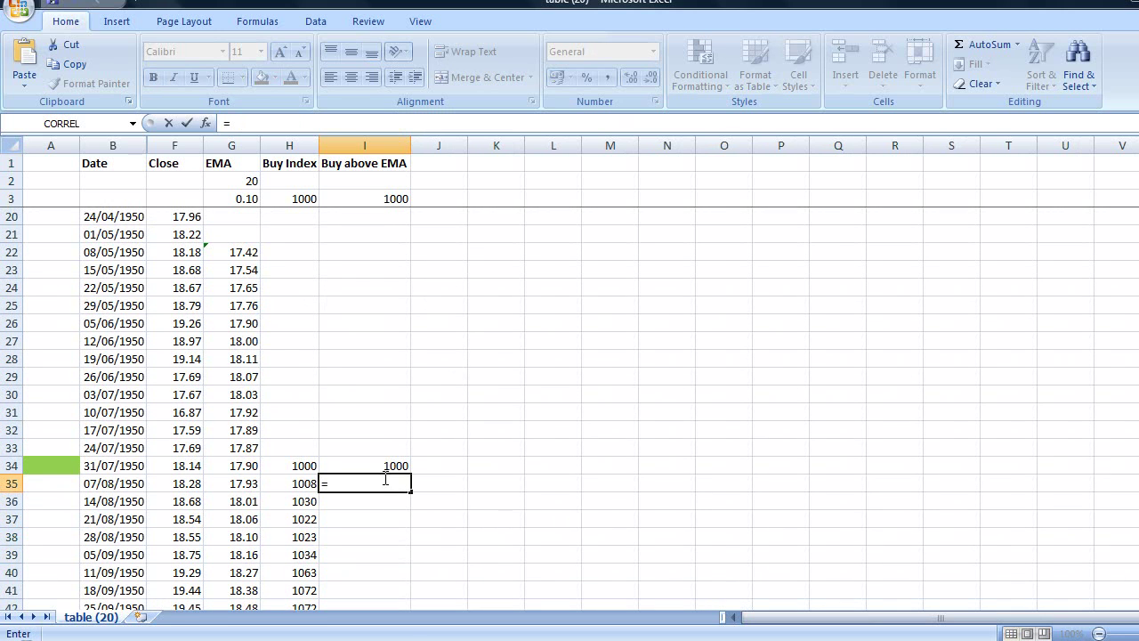
text(if)
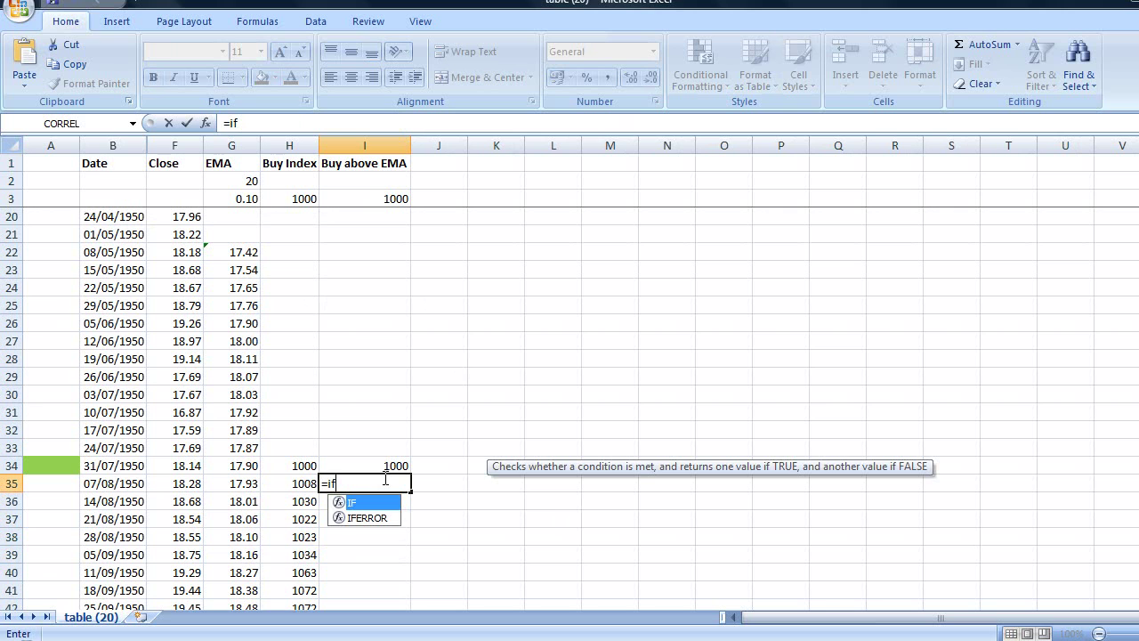
text(()
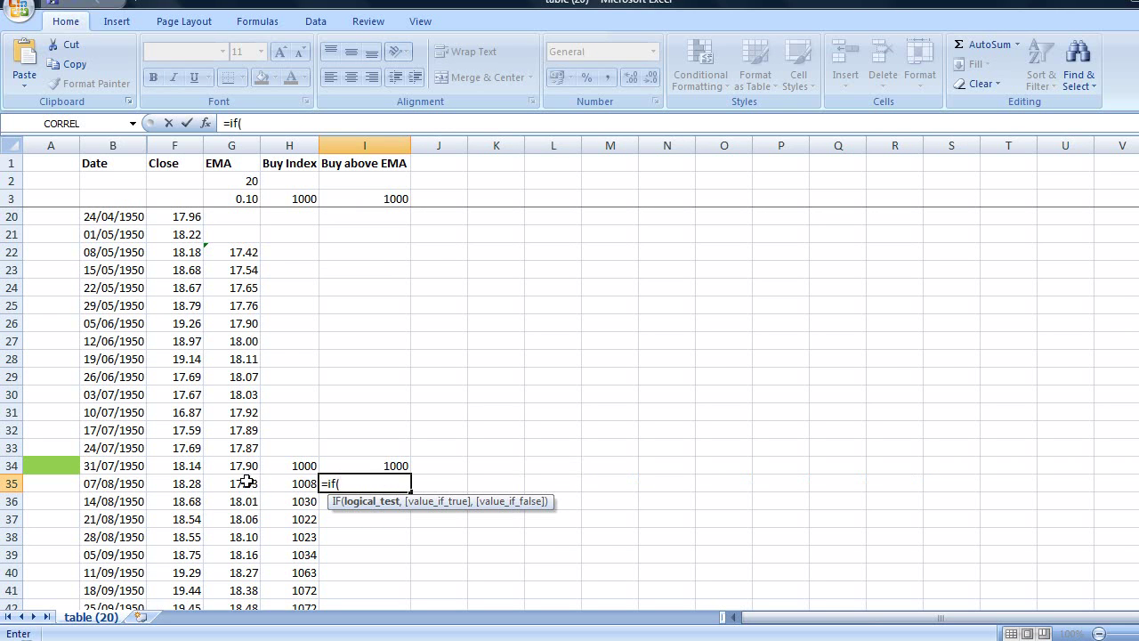
click(190, 465)
text(>)
click(249, 466)
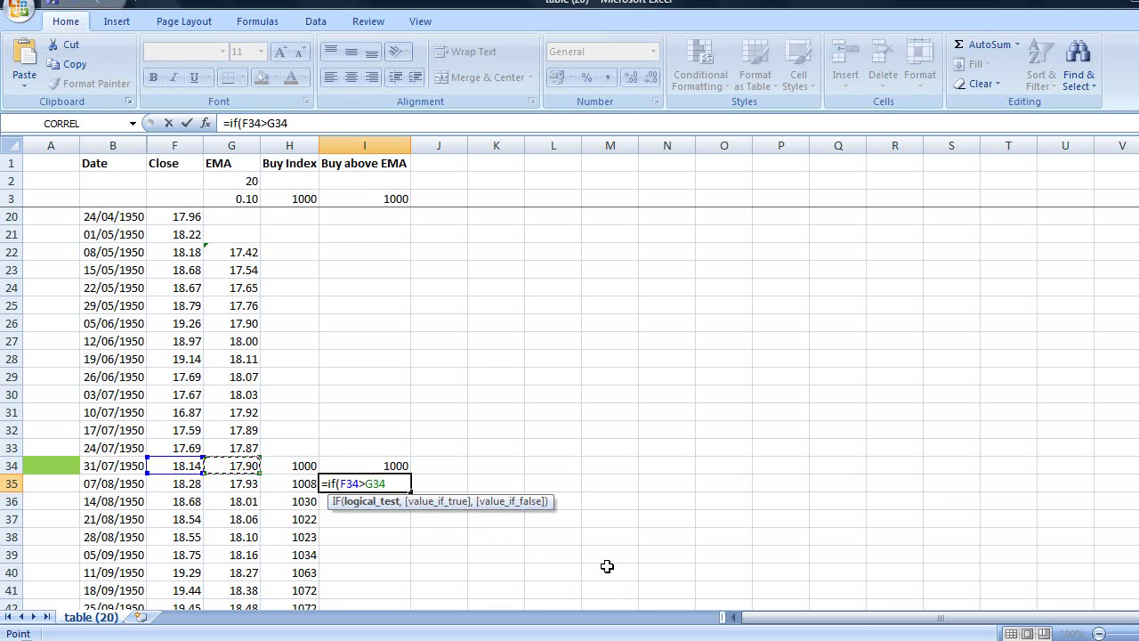
text(,()
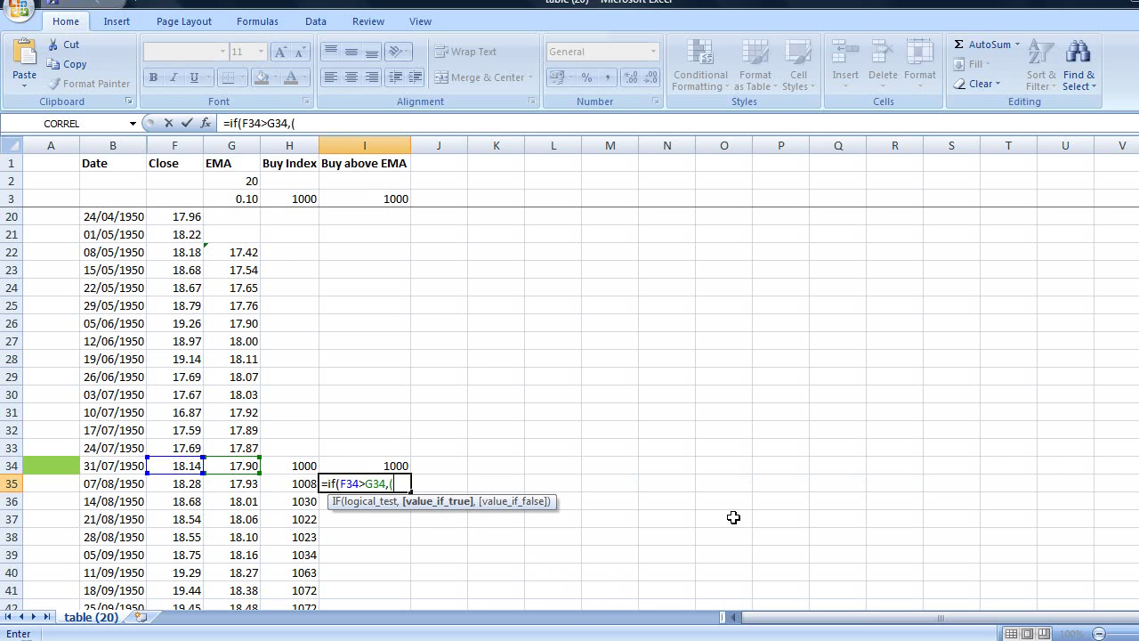
click(184, 485)
text(/)
click(181, 466)
text()*)
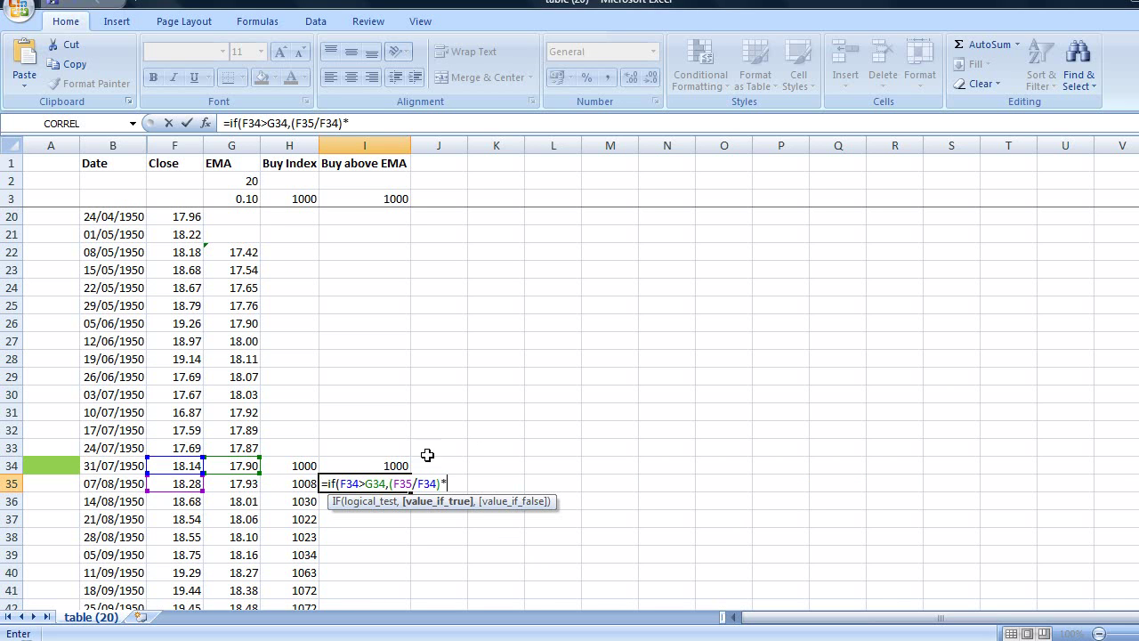
click(379, 466)
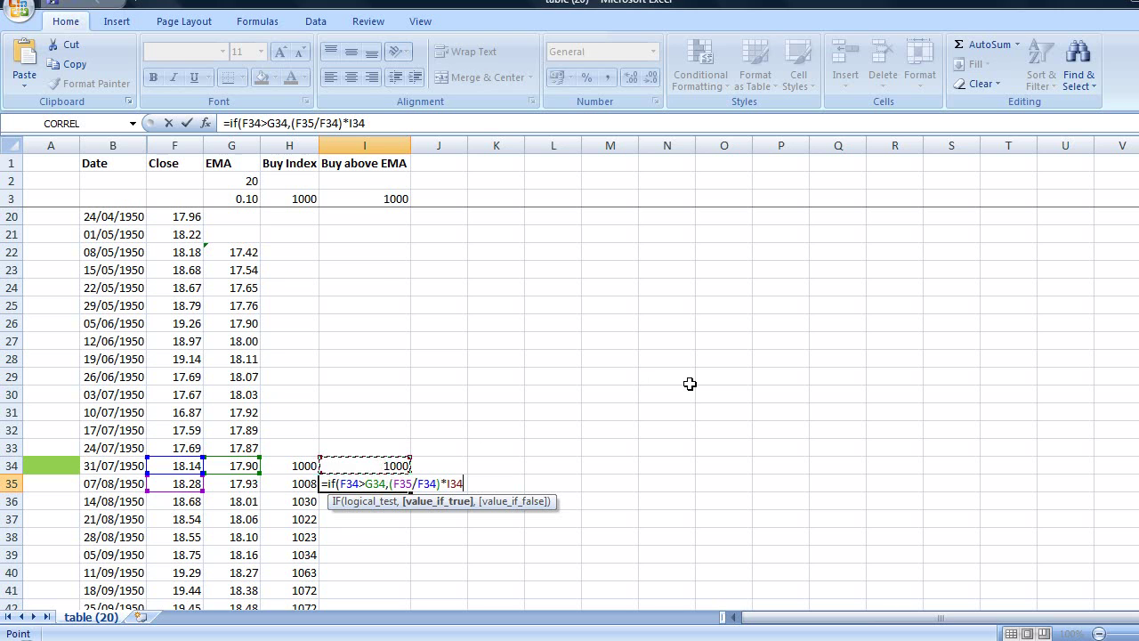
text(,)
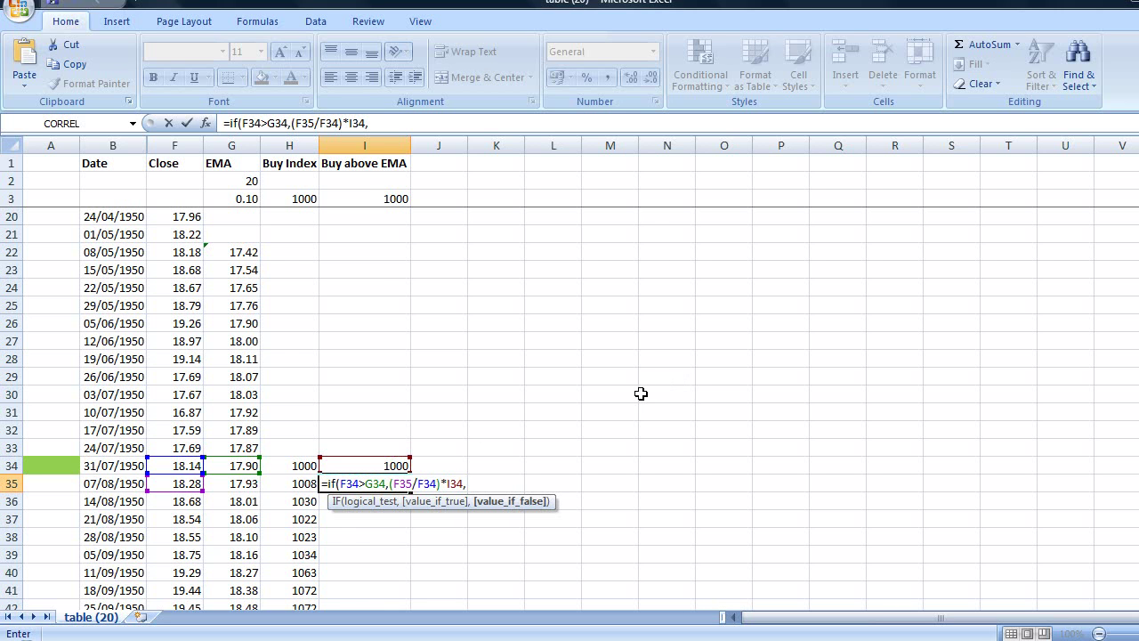
click(374, 464)
text())
key(Return)
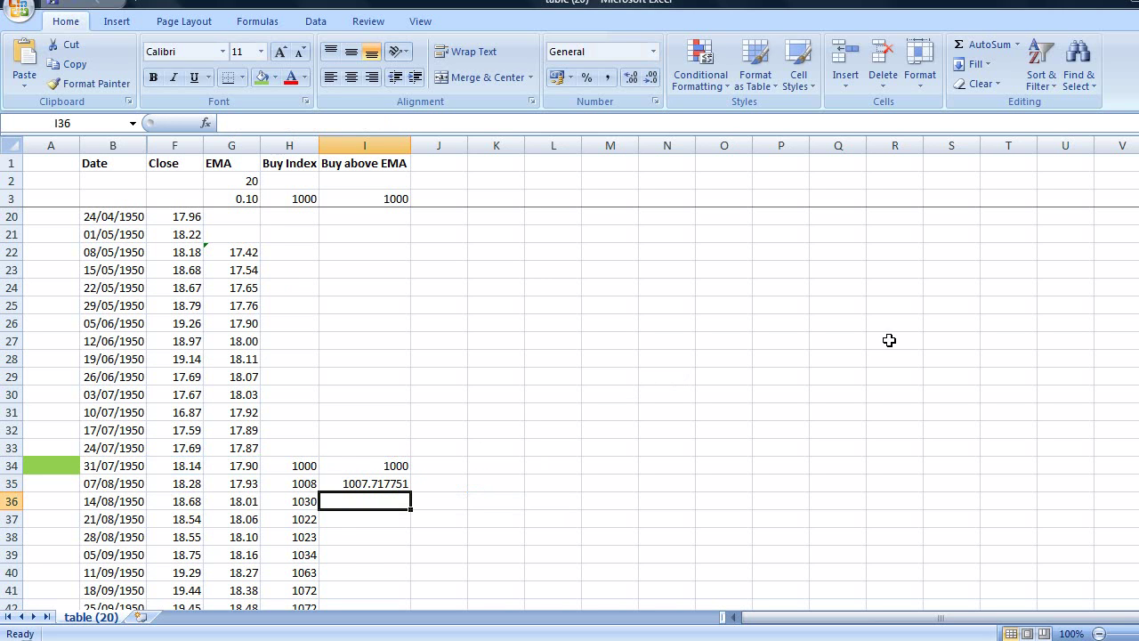
Reduce the Buy above EMA value in I35 to zero decimal places
click(408, 485)
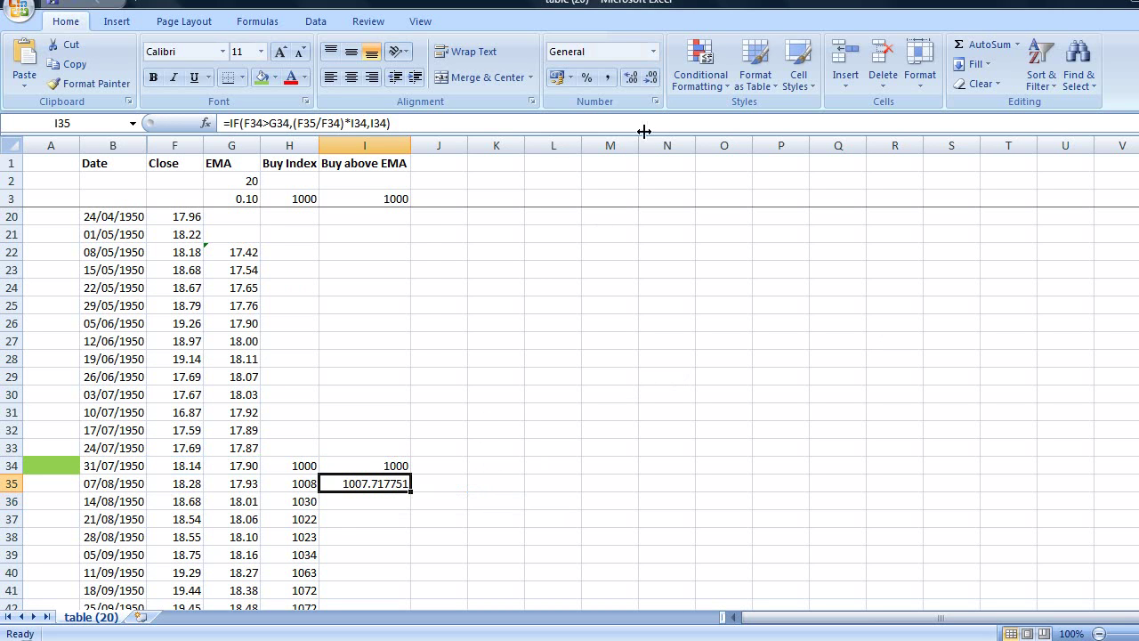
click(651, 78)
click(651, 78)
click(650, 78)
click(650, 79)
click(651, 78)
click(651, 79)
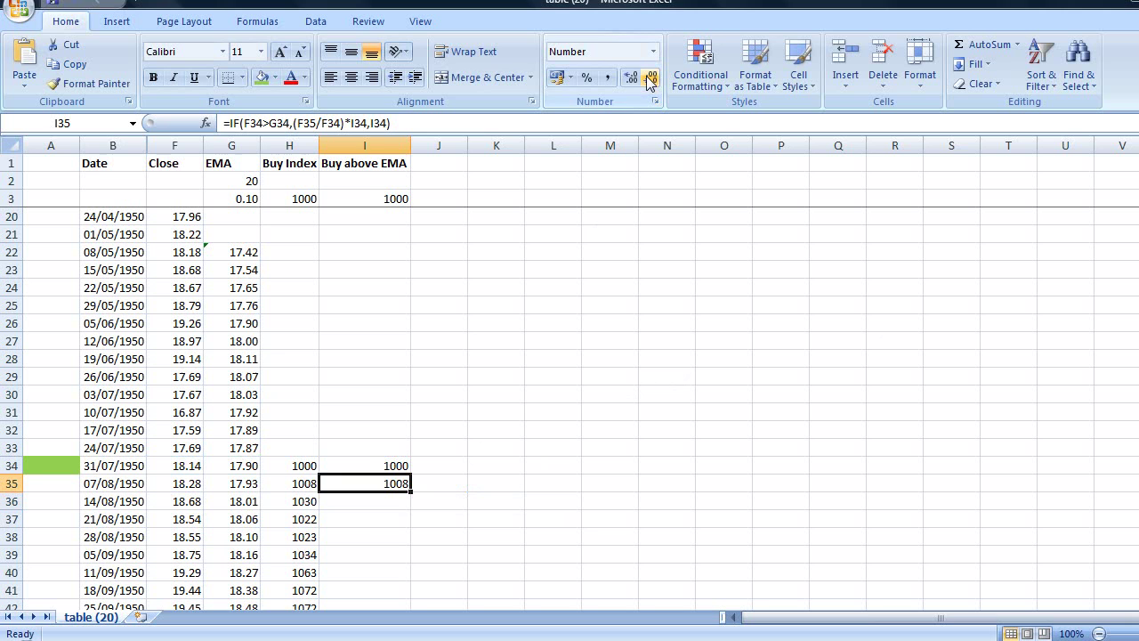
click(454, 516)
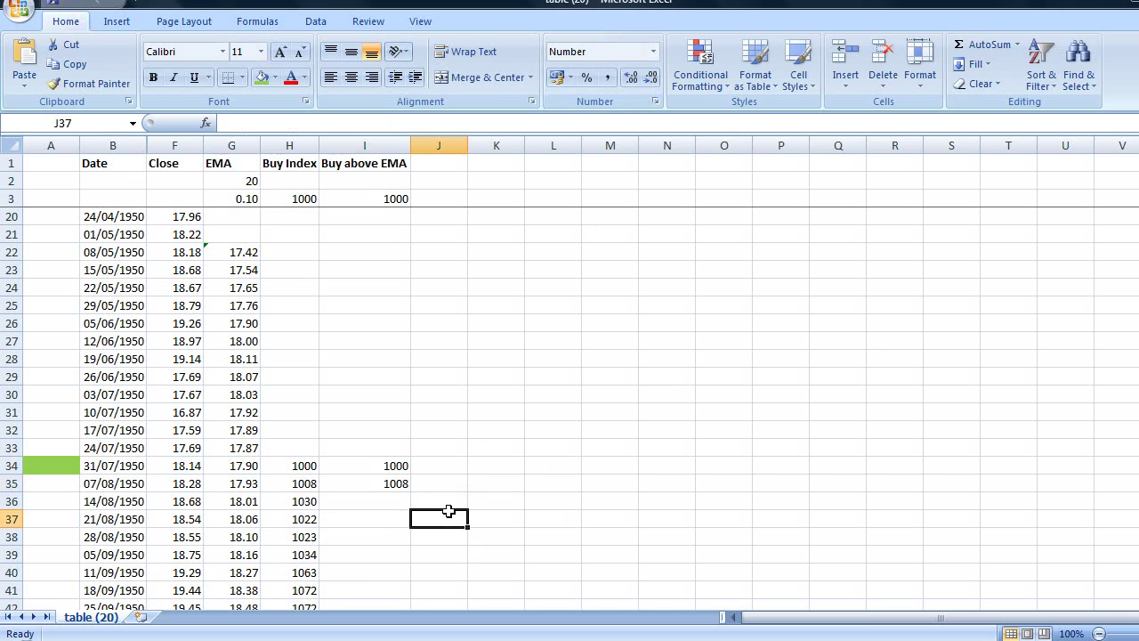
Fill the Buy above EMA formula from I35 down the column for all remaining dates
click(392, 486)
drag(305, 479, 362, 488)
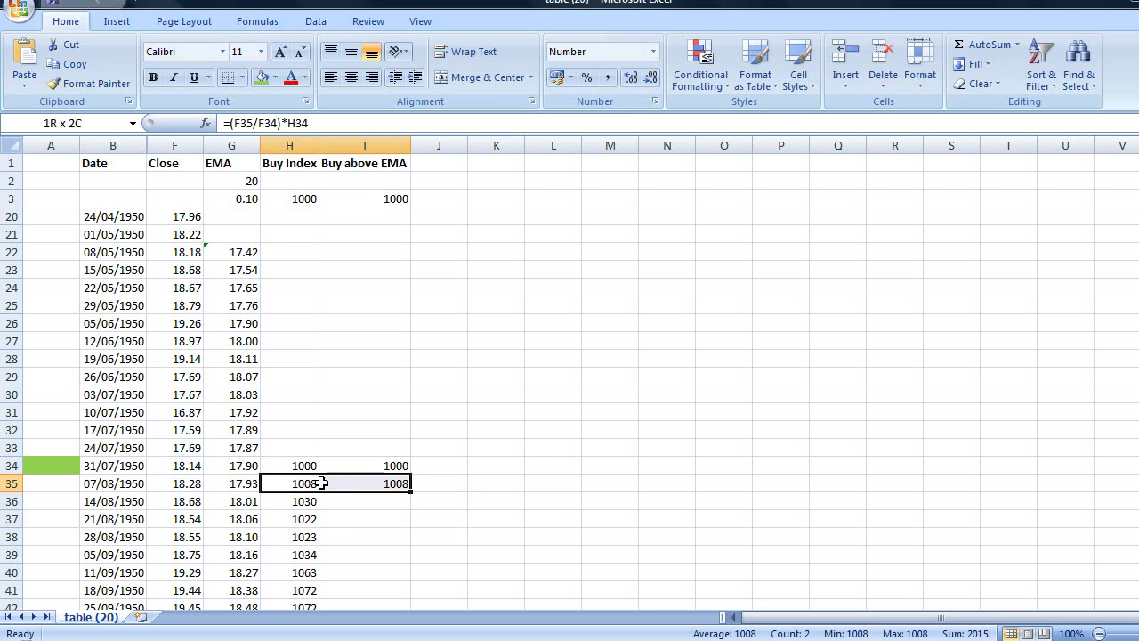
click(389, 483)
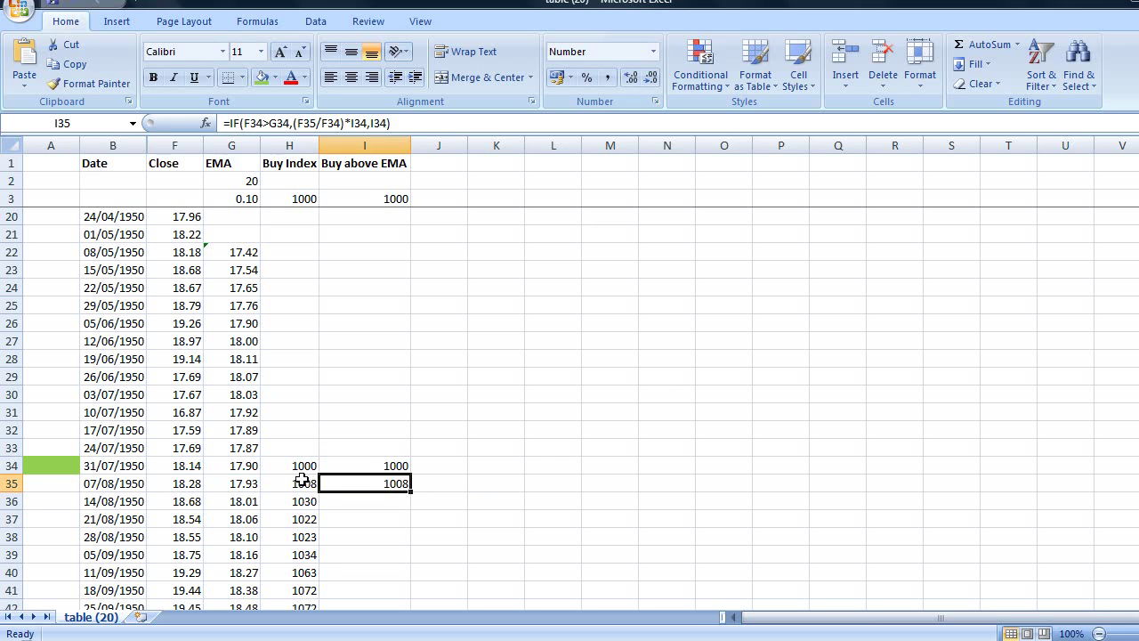
double_click(413, 492)
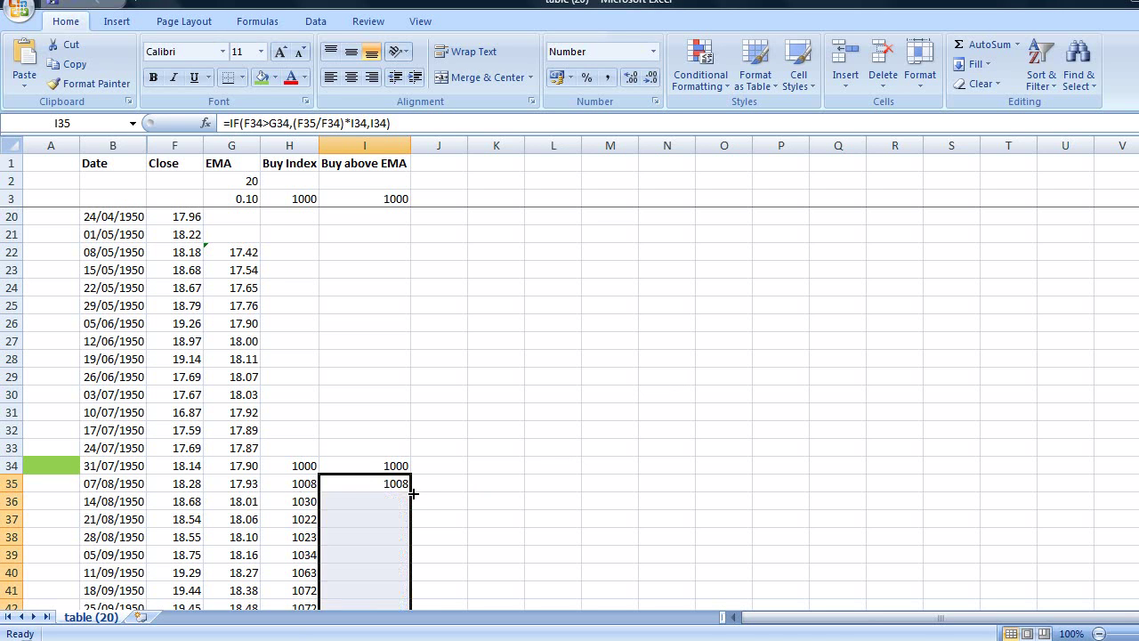
Look through the Buy Index and Buy above EMA values down to the last date in the sheet
scroll(453, 460, down, 10)
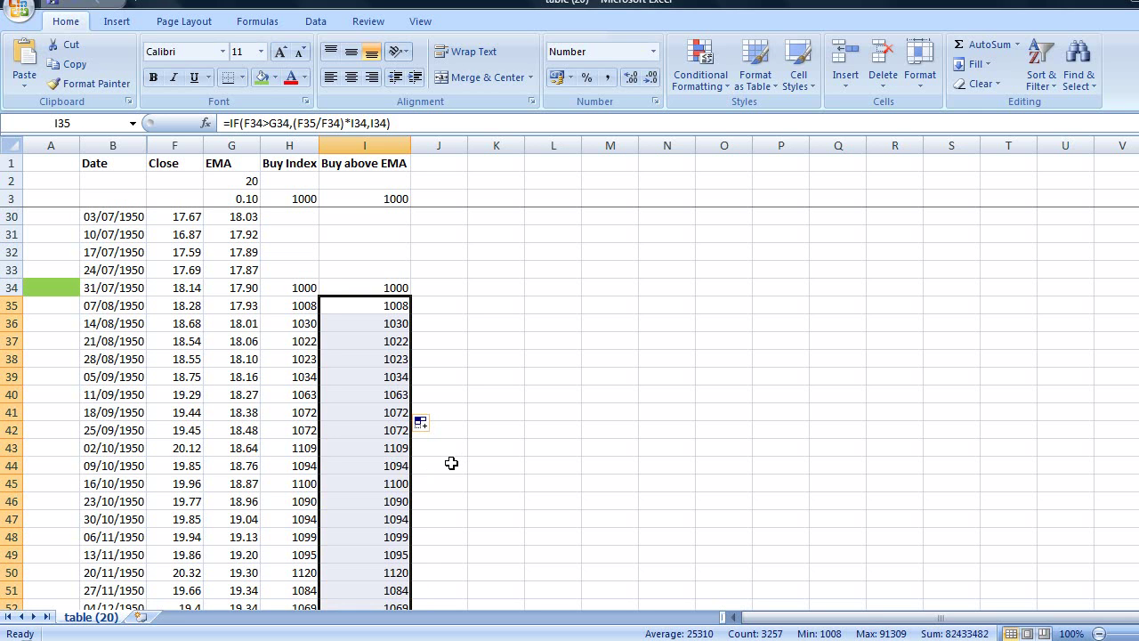
scroll(480, 462, down, 20)
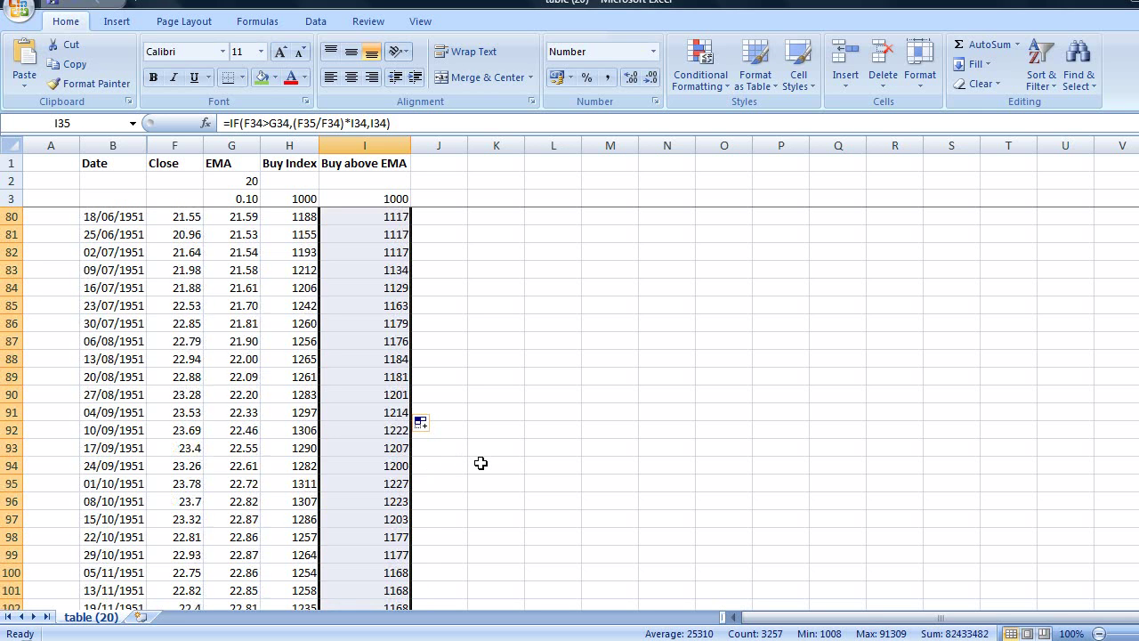
scroll(480, 463, down, 20)
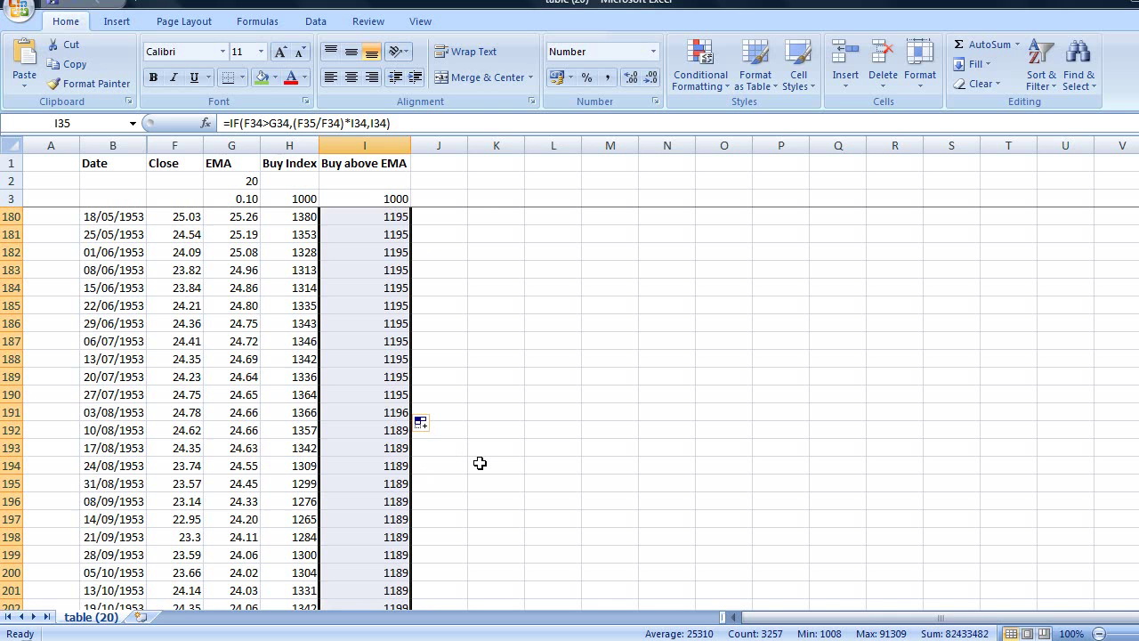
scroll(480, 463, down, 13)
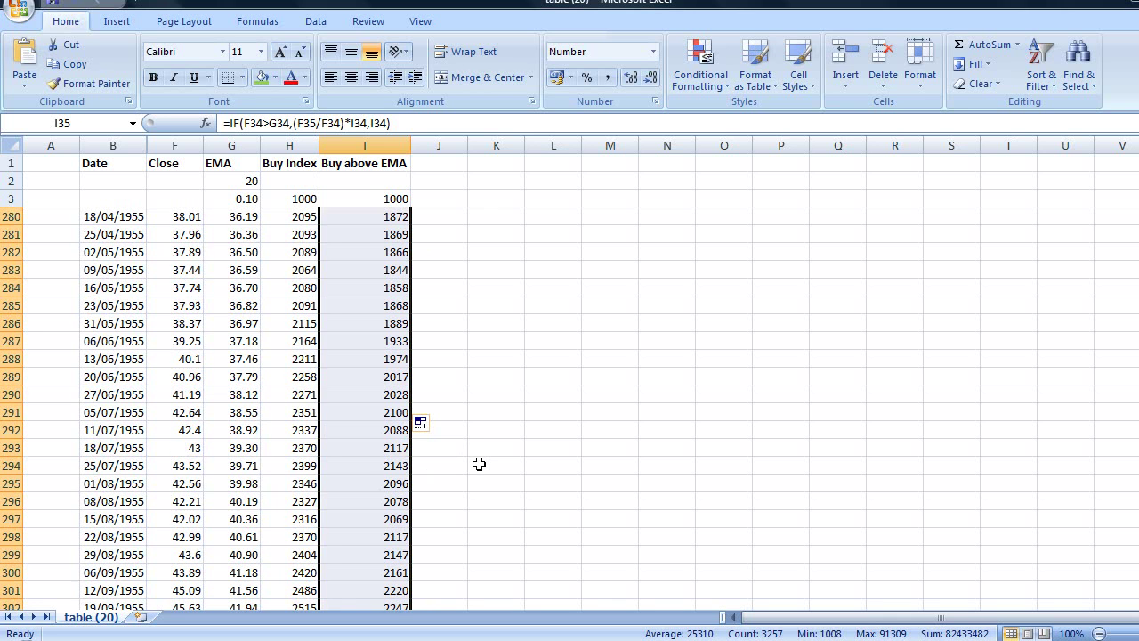
click(1026, 409)
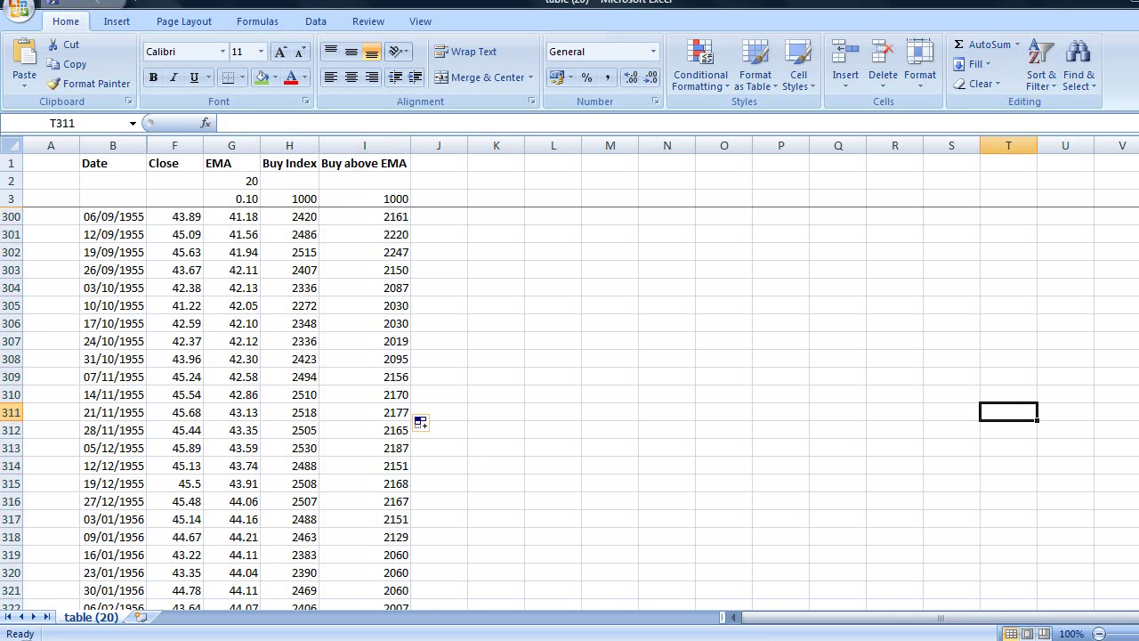
scroll(420, 423, up, 1)
scroll(425, 348, down, 20)
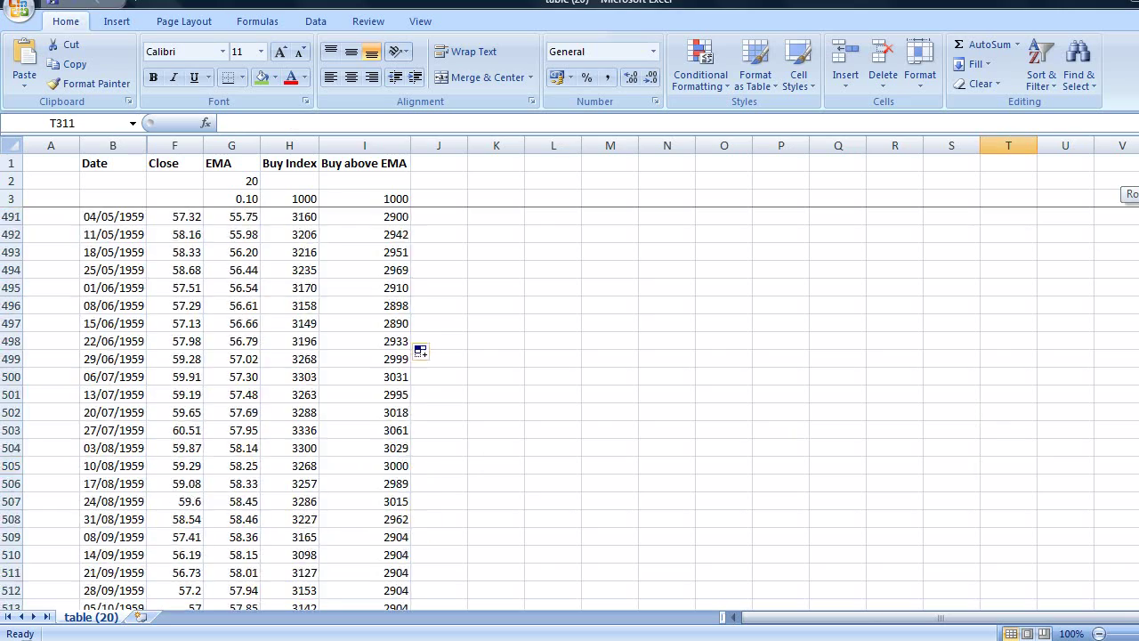
scroll(567, 409, down, 20)
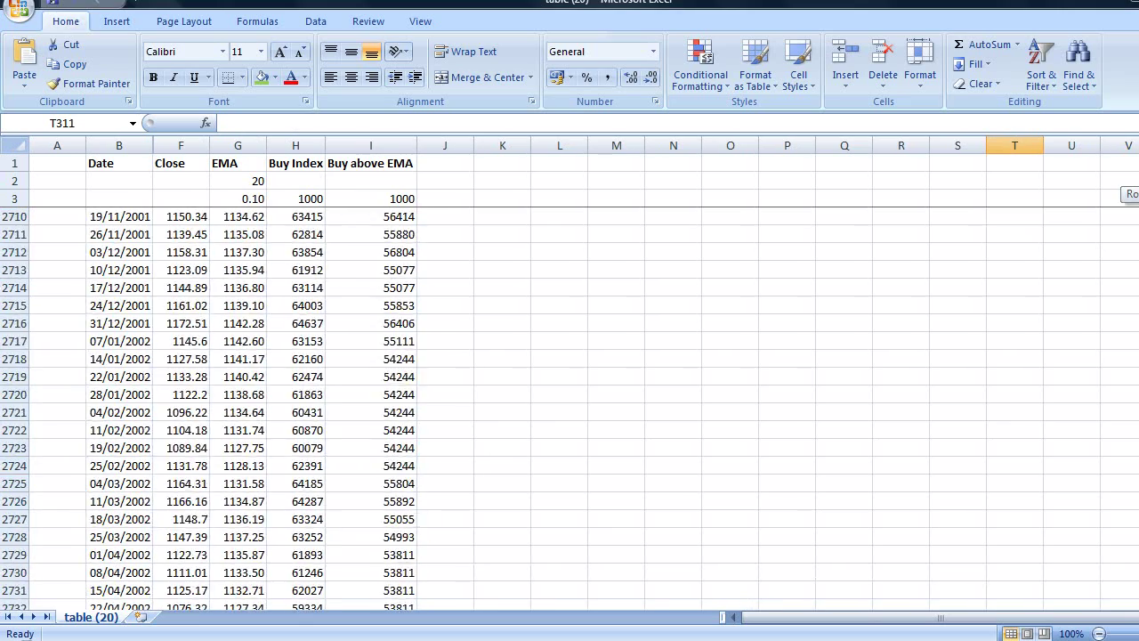
scroll(519, 455, down, 20)
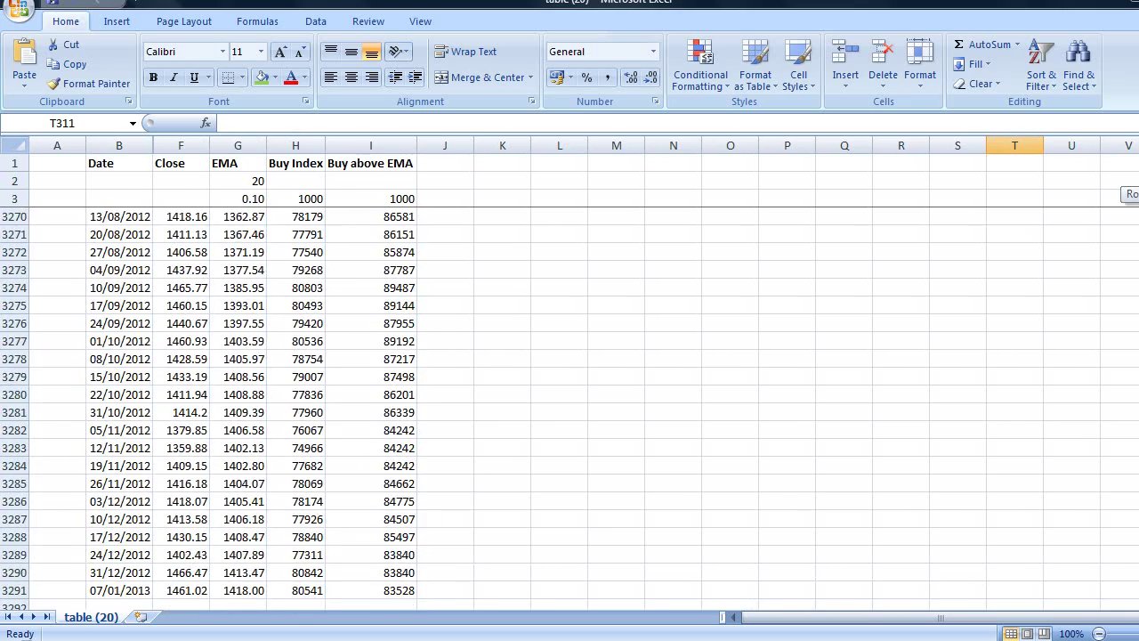
scroll(519, 455, down, 3)
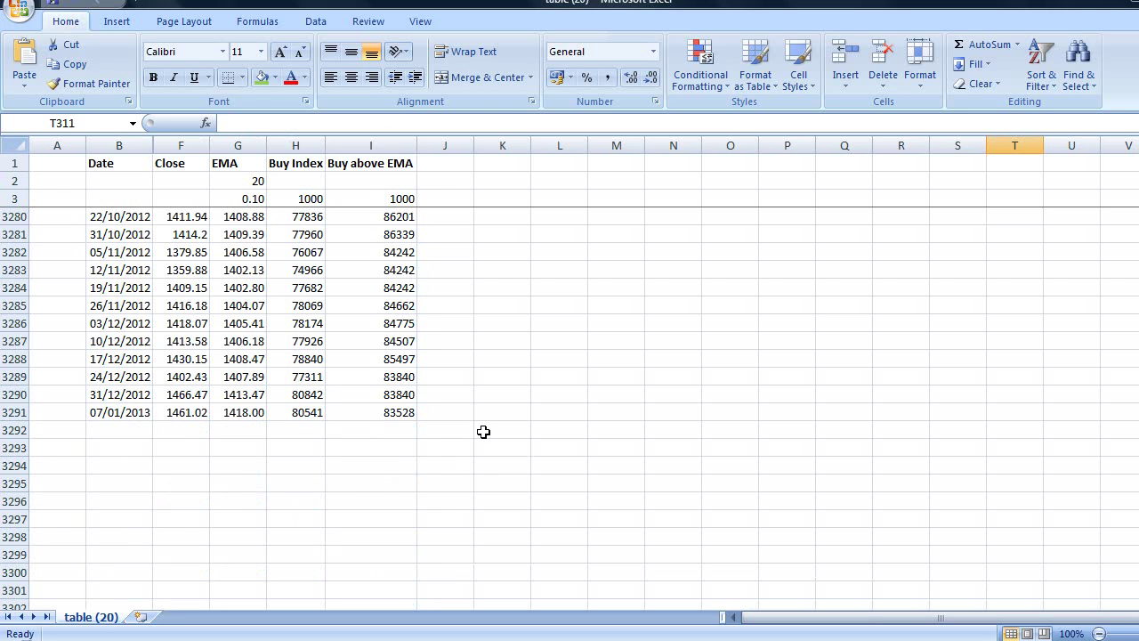
Apply the dollar Accounting format to the final values in H3291:I3291 and autofit column H
click(402, 412)
drag(403, 412, 300, 414)
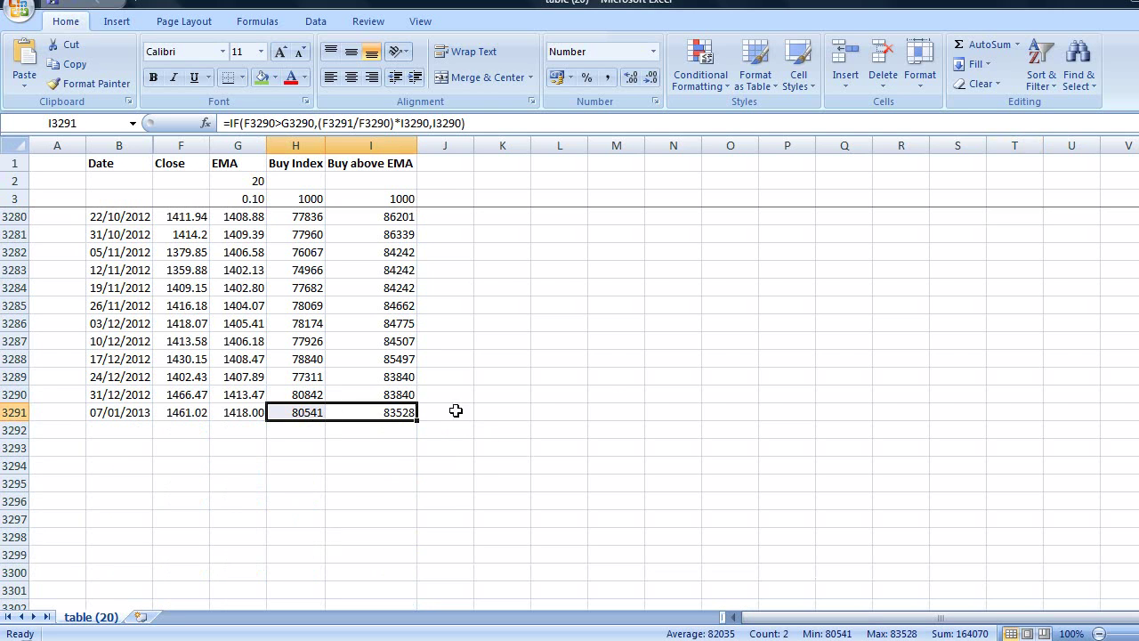
click(571, 77)
click(587, 118)
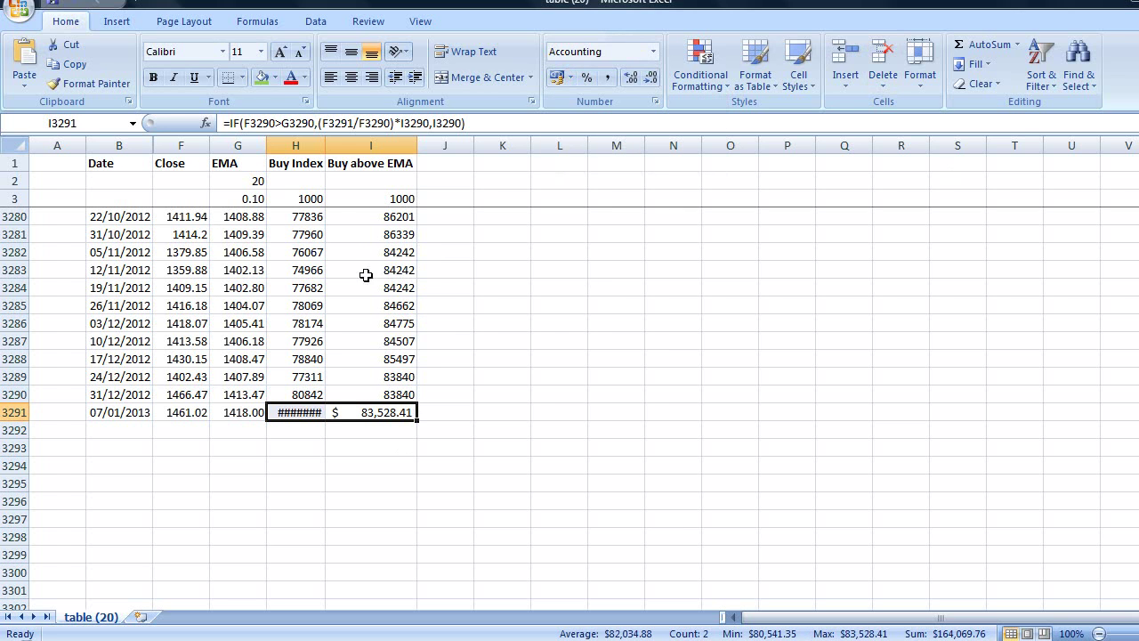
double_click(325, 145)
click(389, 495)
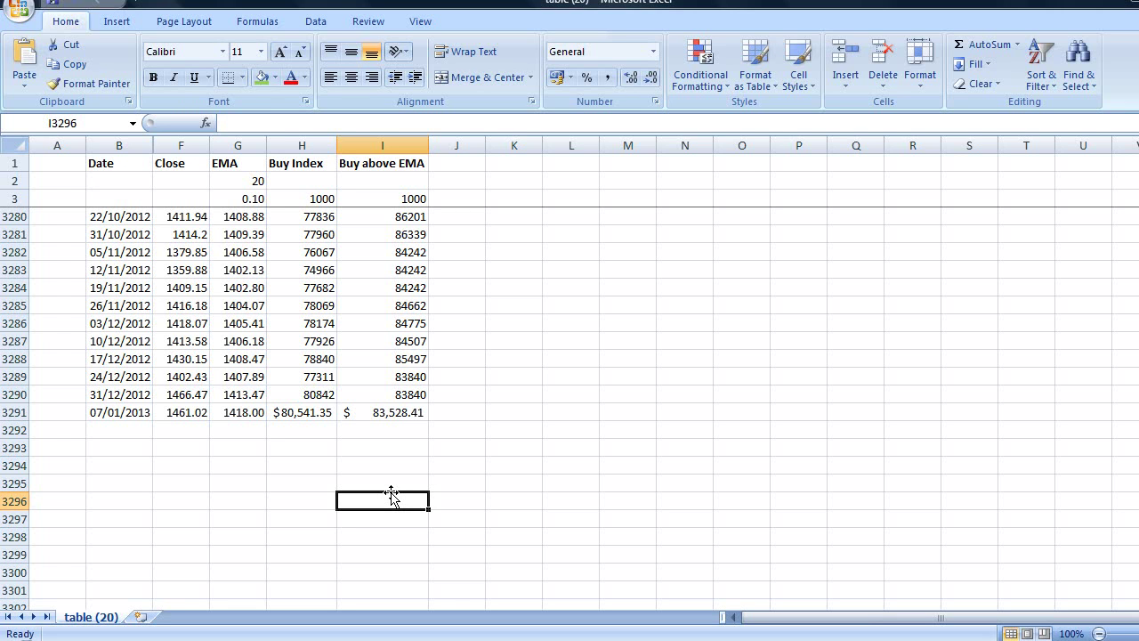
Make the final row's cells from Date to Buy above EMA (B3291:I3291) bold
drag(382, 411, 121, 412)
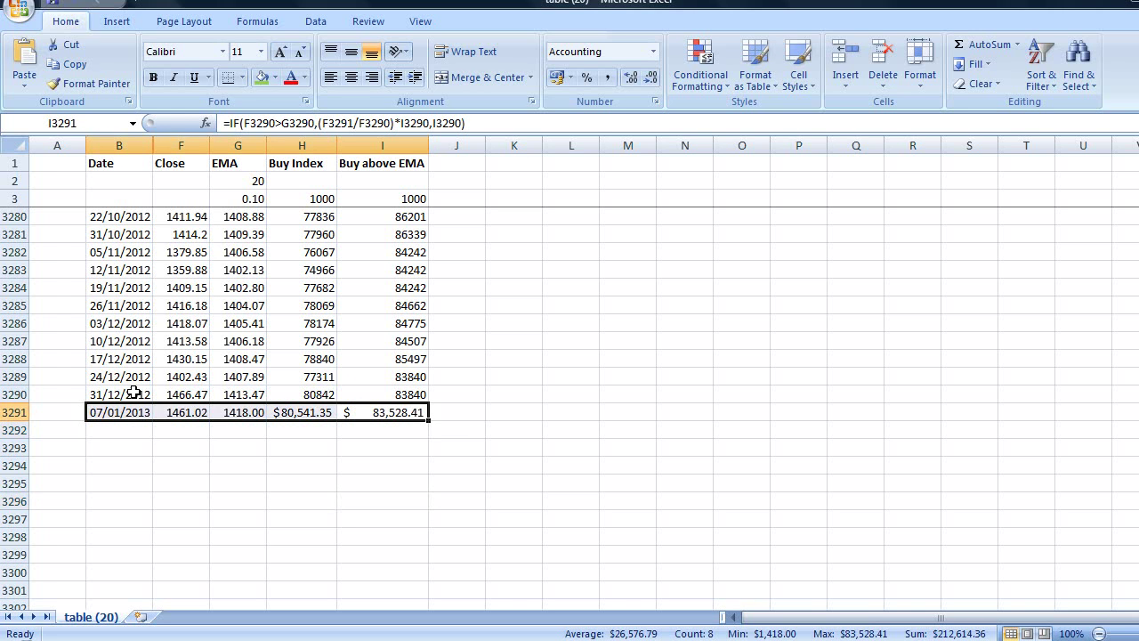
click(153, 77)
drag(558, 468, 551, 477)
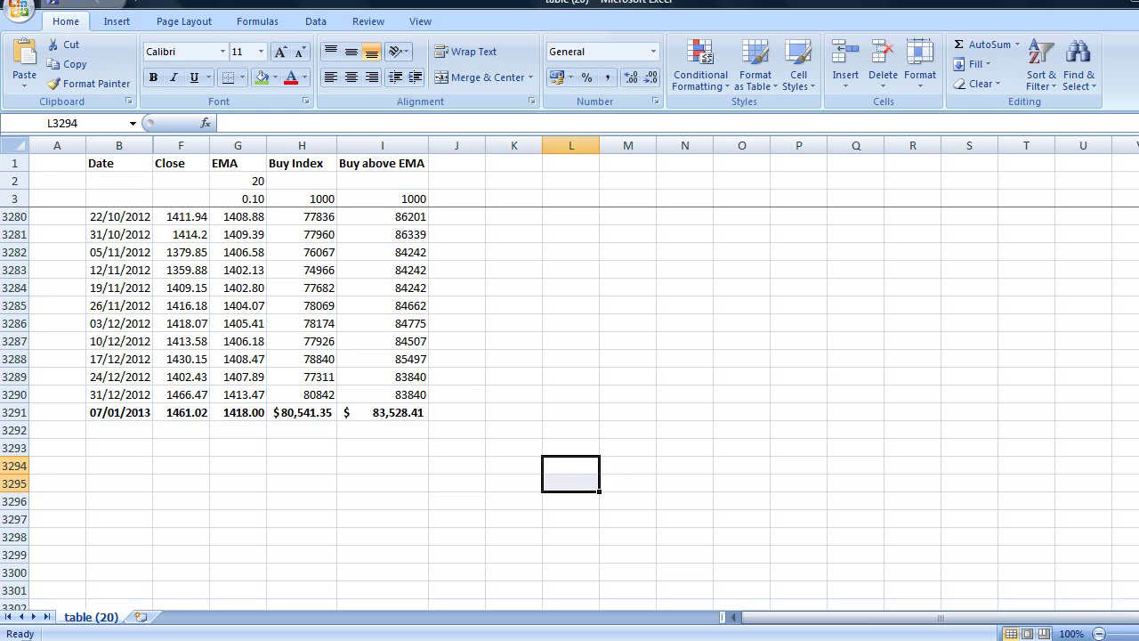
right_click(997, 640)
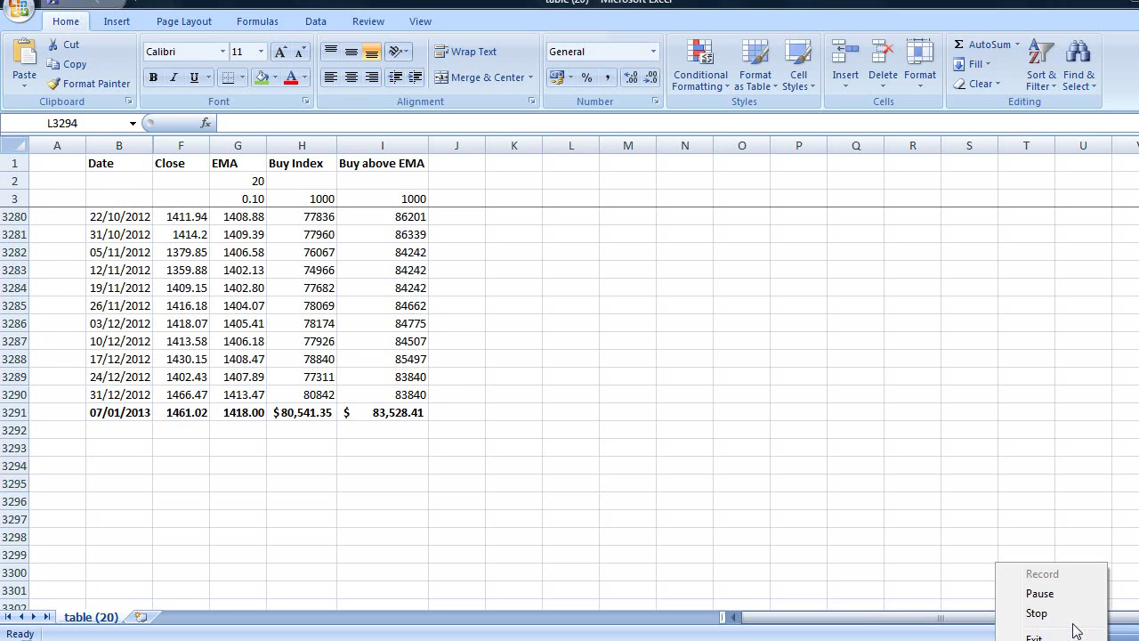